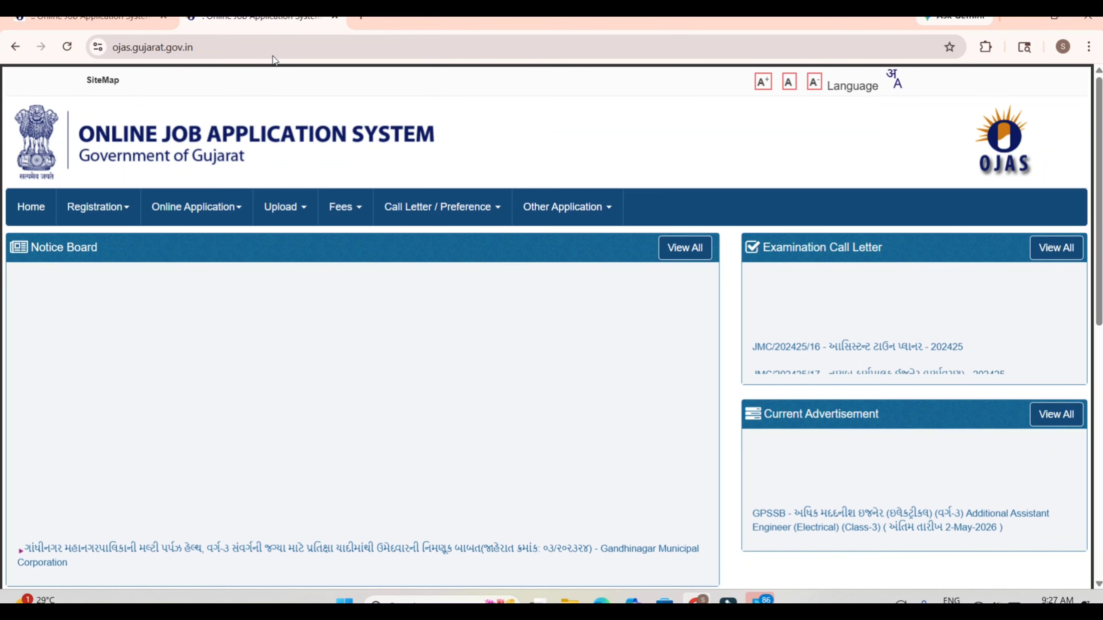
Step: Open the list of current advertisements for online application and filter it by the GPSSB department
click(110, 209)
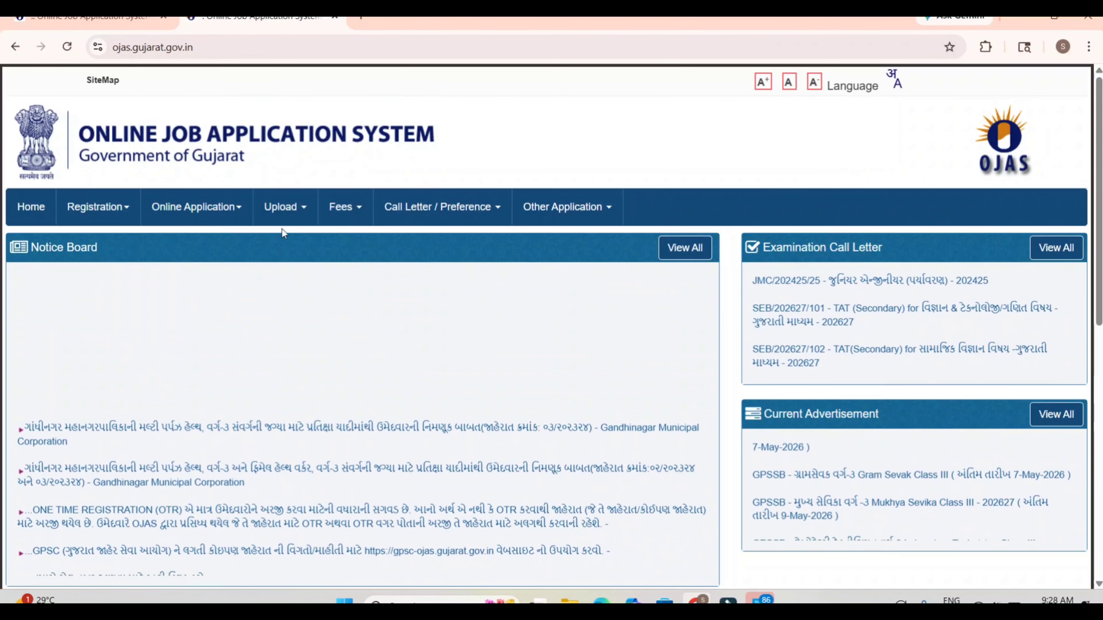
mouse_move(207, 219)
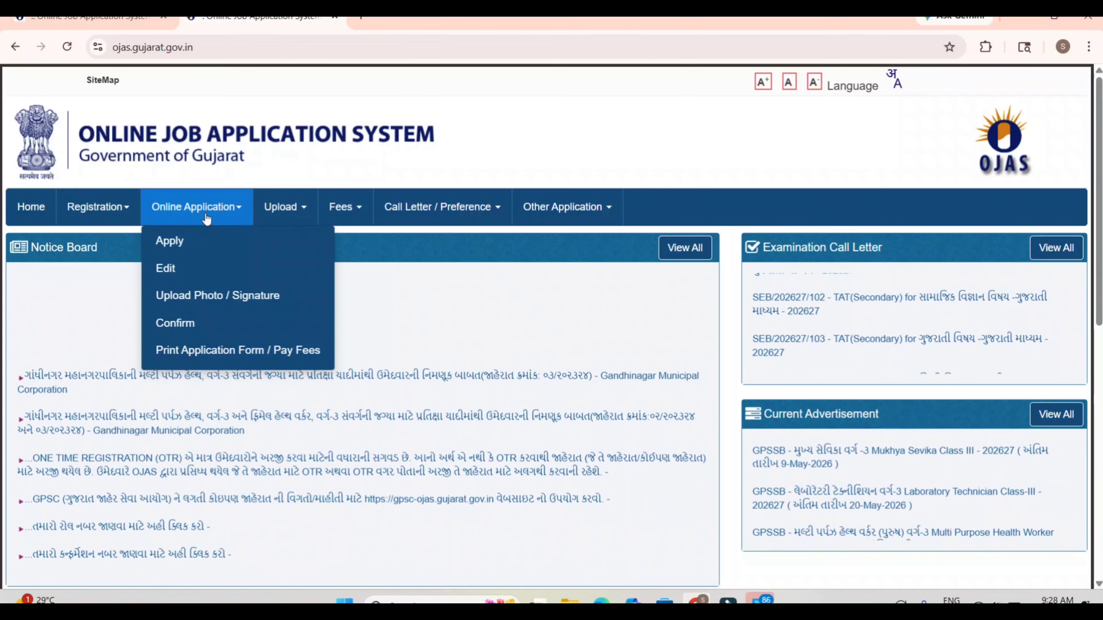
click(196, 242)
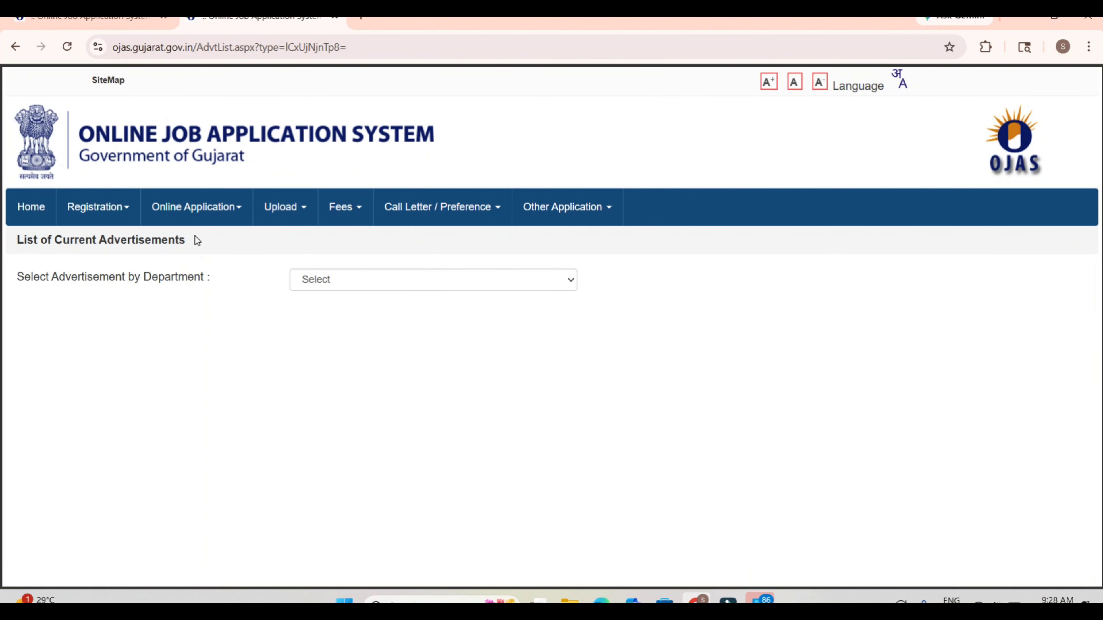
click(391, 282)
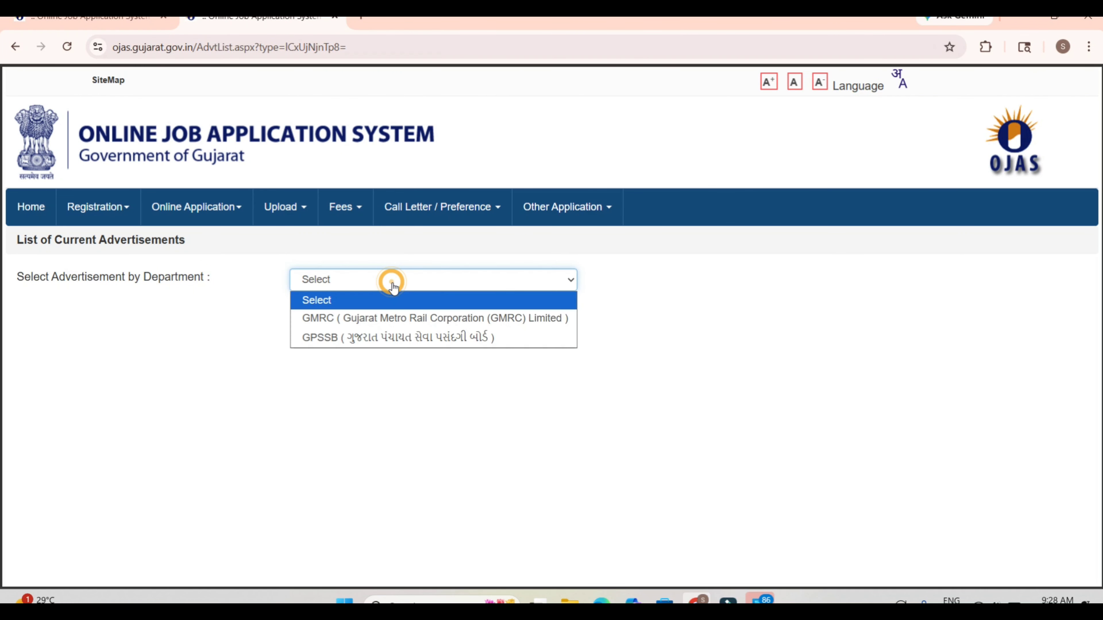
click(400, 338)
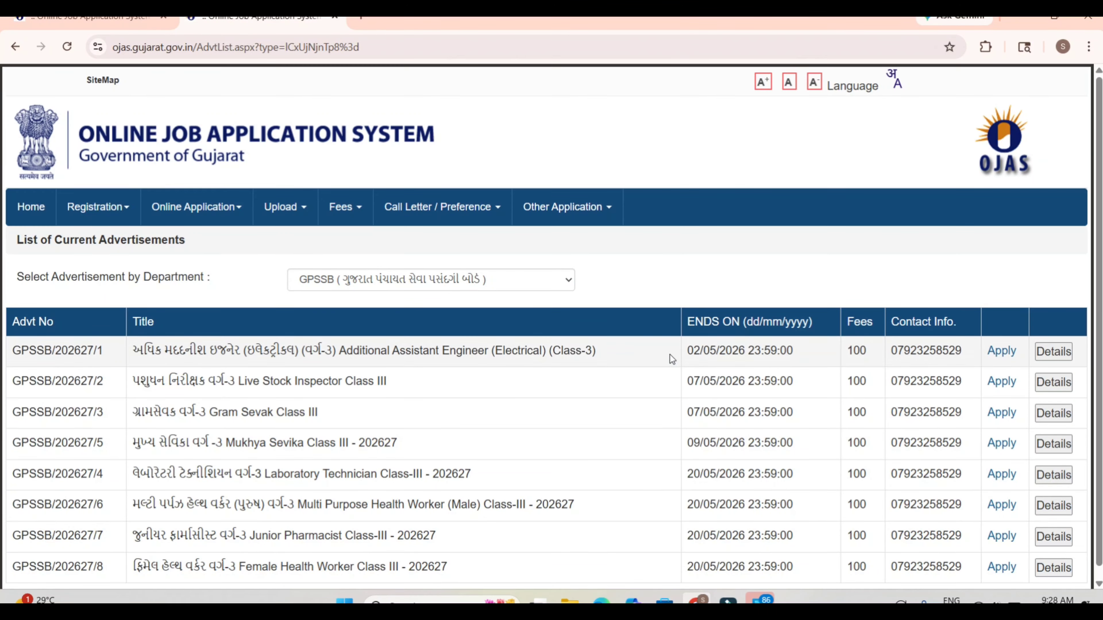
Step: Examine the titles and closing dates of the GPSSB advertisements in the list
click(702, 281)
scroll(703, 281, down, 1)
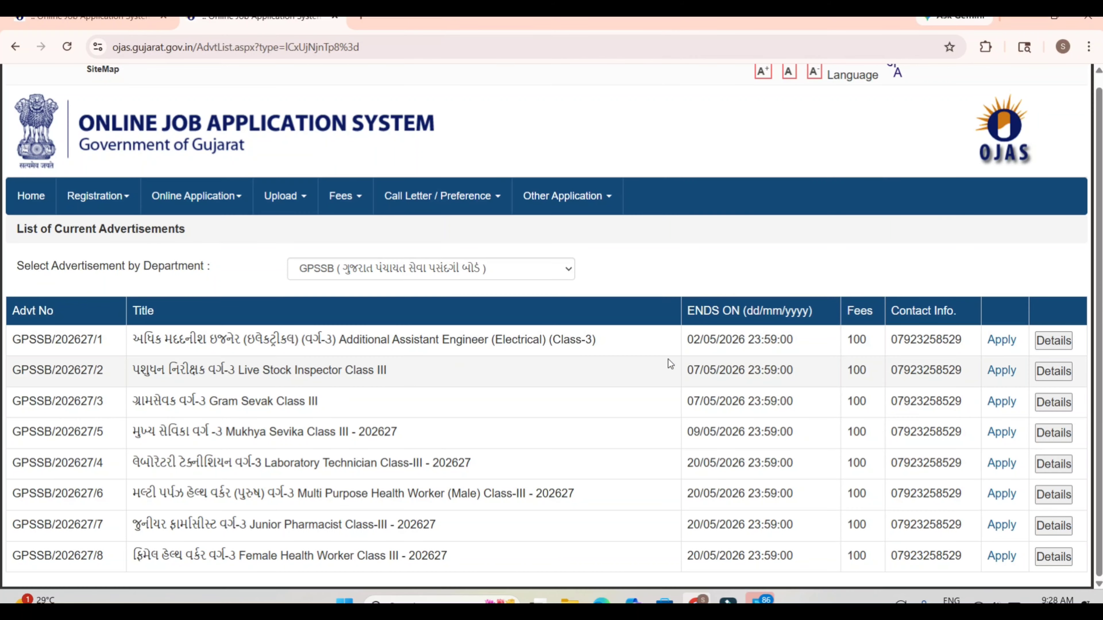
click(764, 358)
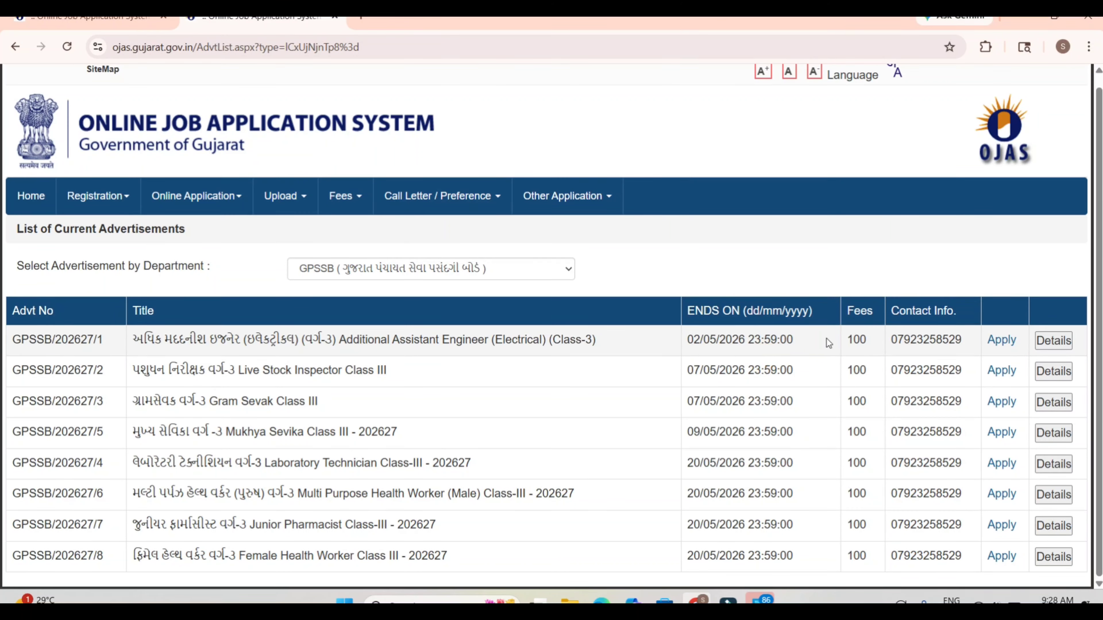
drag(826, 338, 806, 393)
click(627, 343)
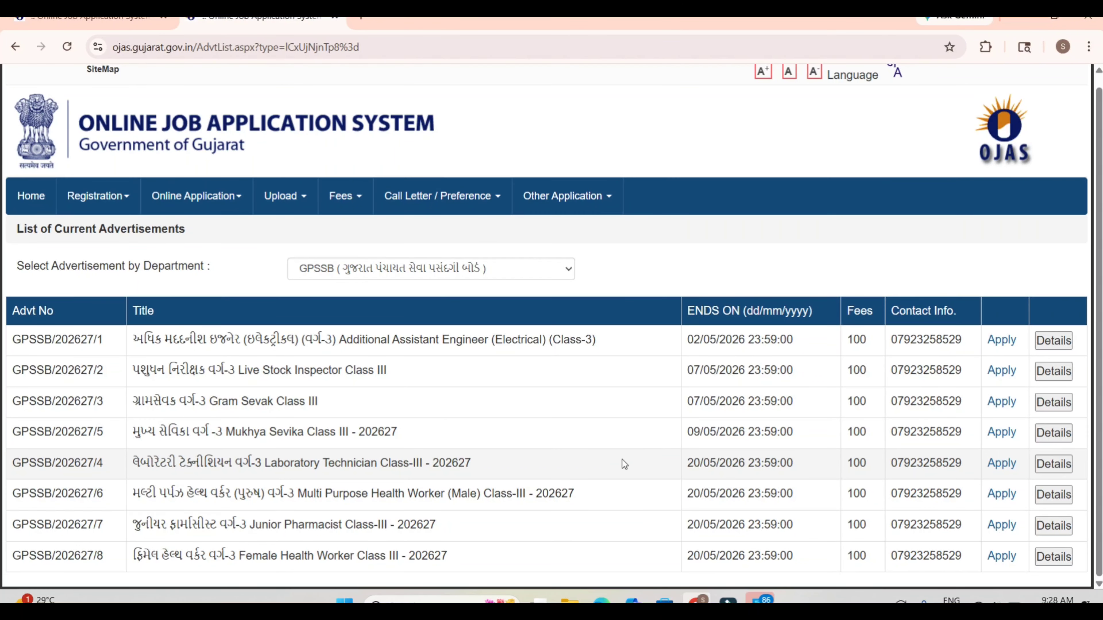
drag(622, 459, 641, 544)
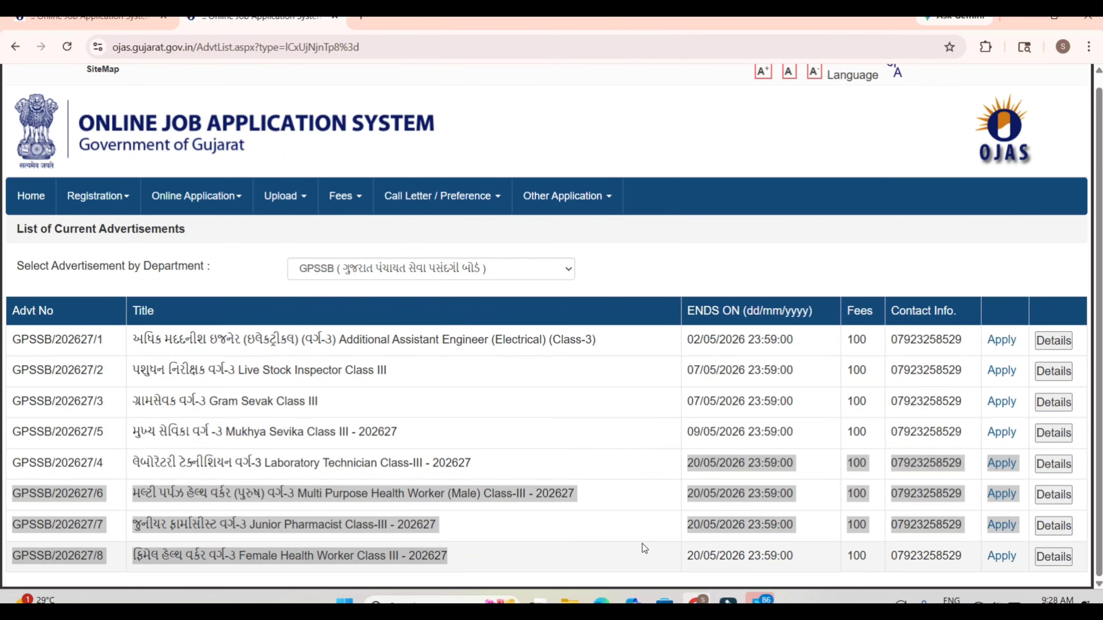
click(659, 561)
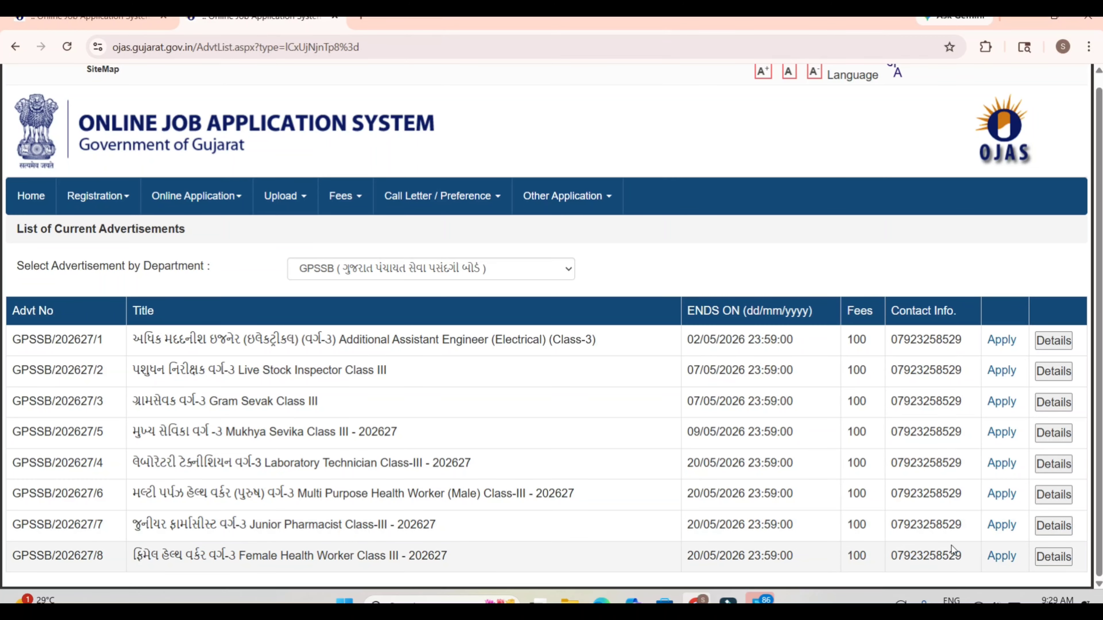
Step: Start an application for Female Health Worker Class III (GPSSB/202627/8), skipping the registration number entry
click(1000, 557)
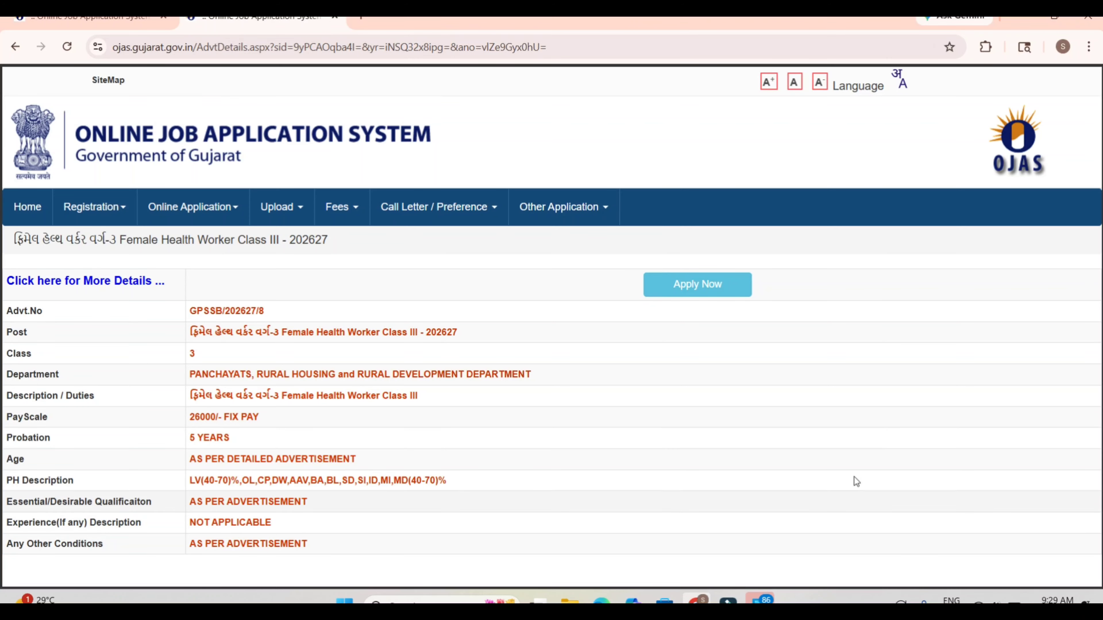
click(704, 285)
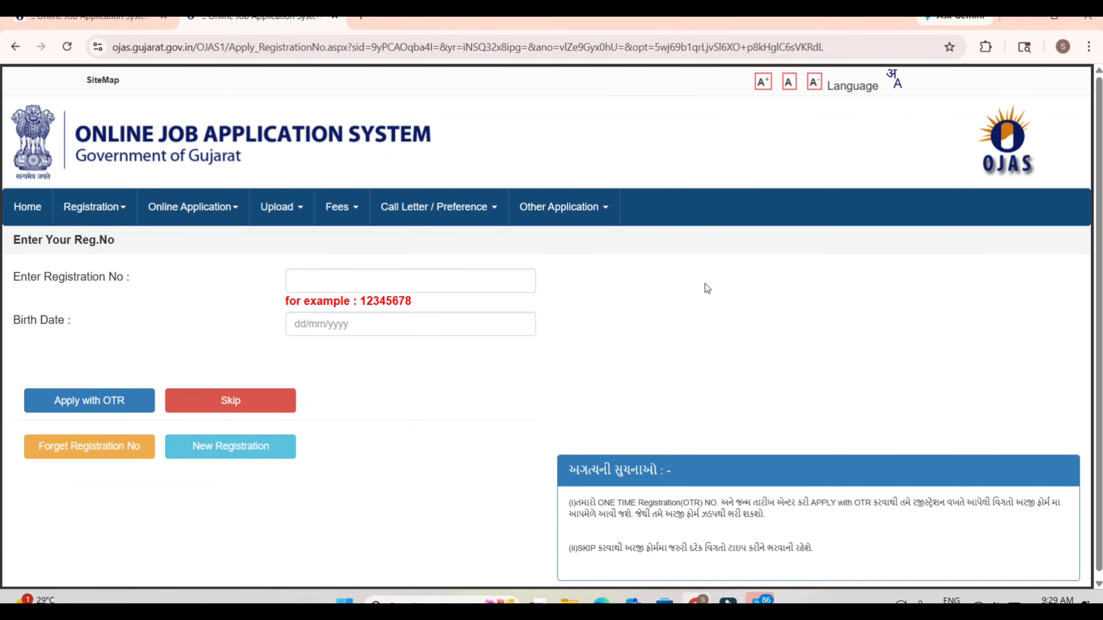
click(115, 217)
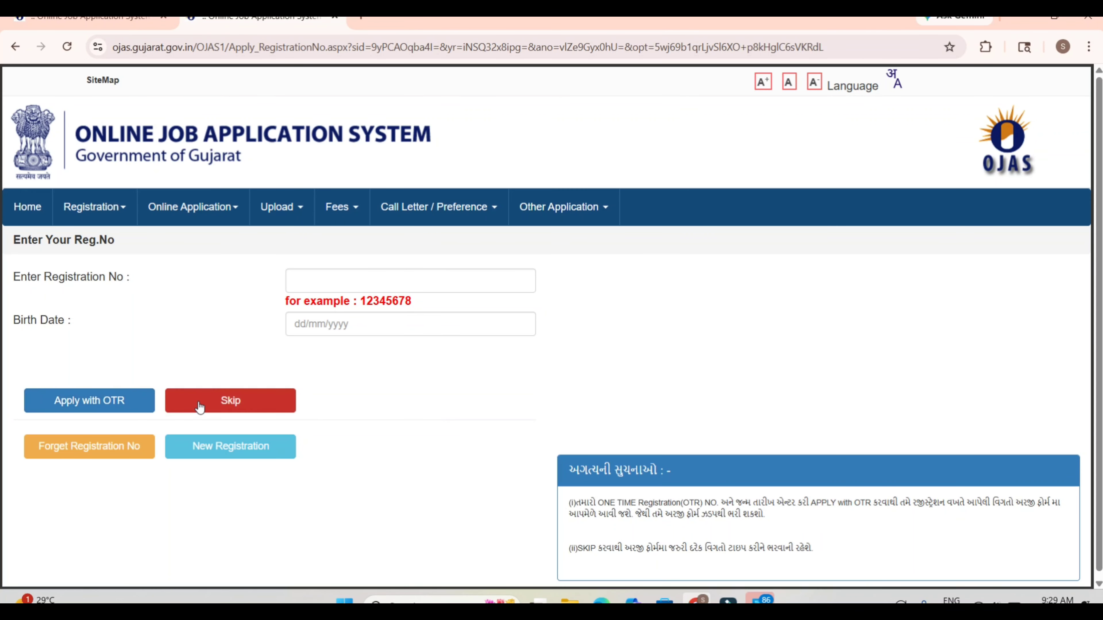
click(252, 402)
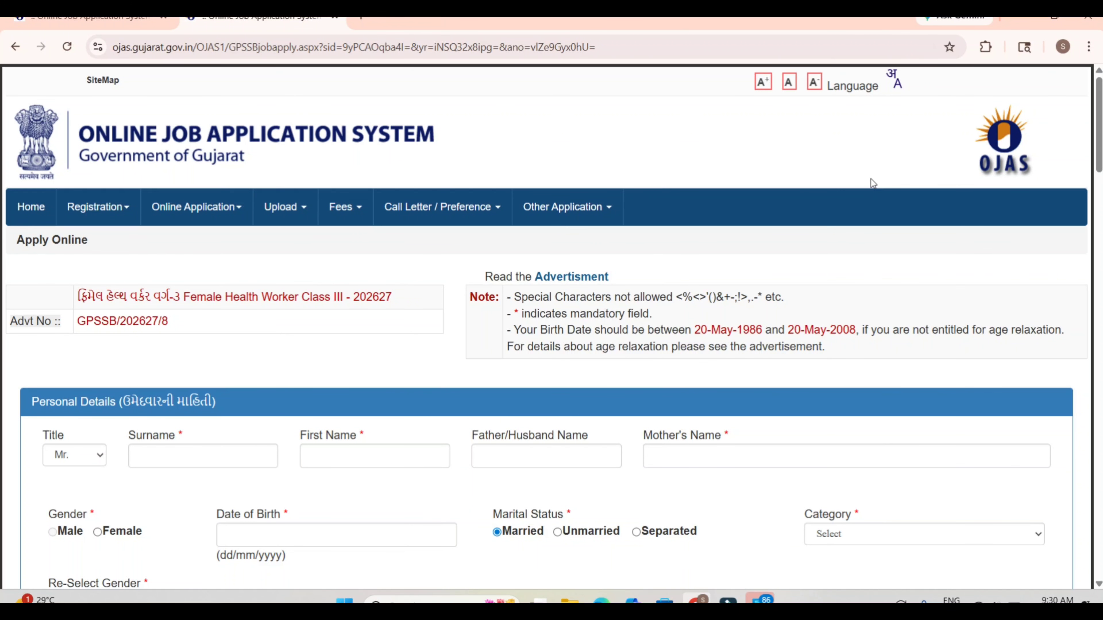
Step: Examine the title options and the surname, first name, father/husband and mother's name fields in the personal details
scroll(871, 178, down, 5)
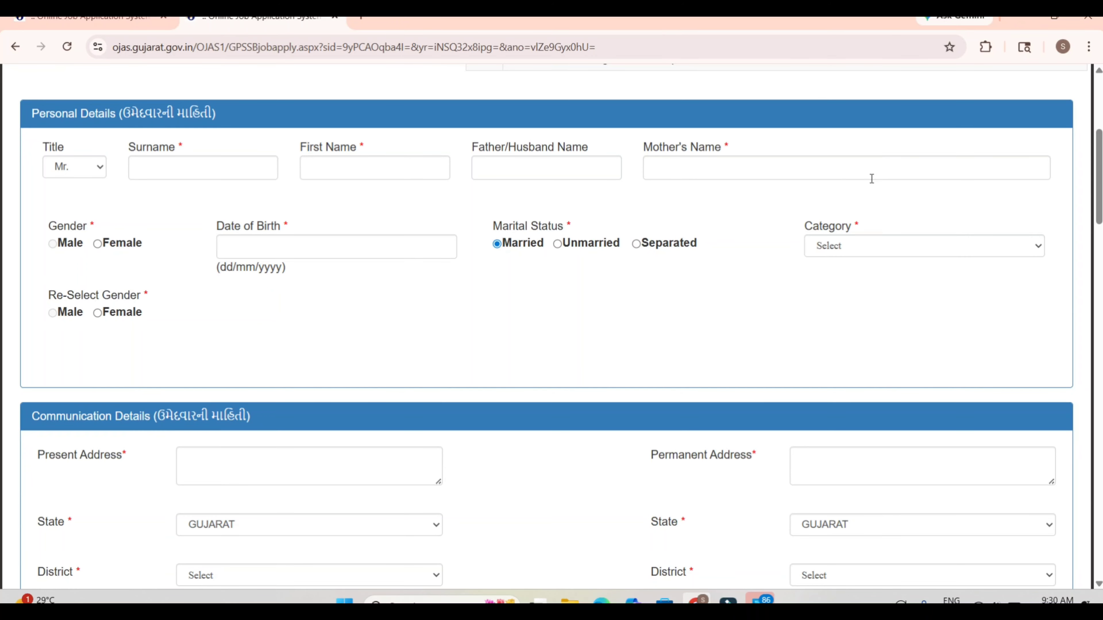
click(99, 178)
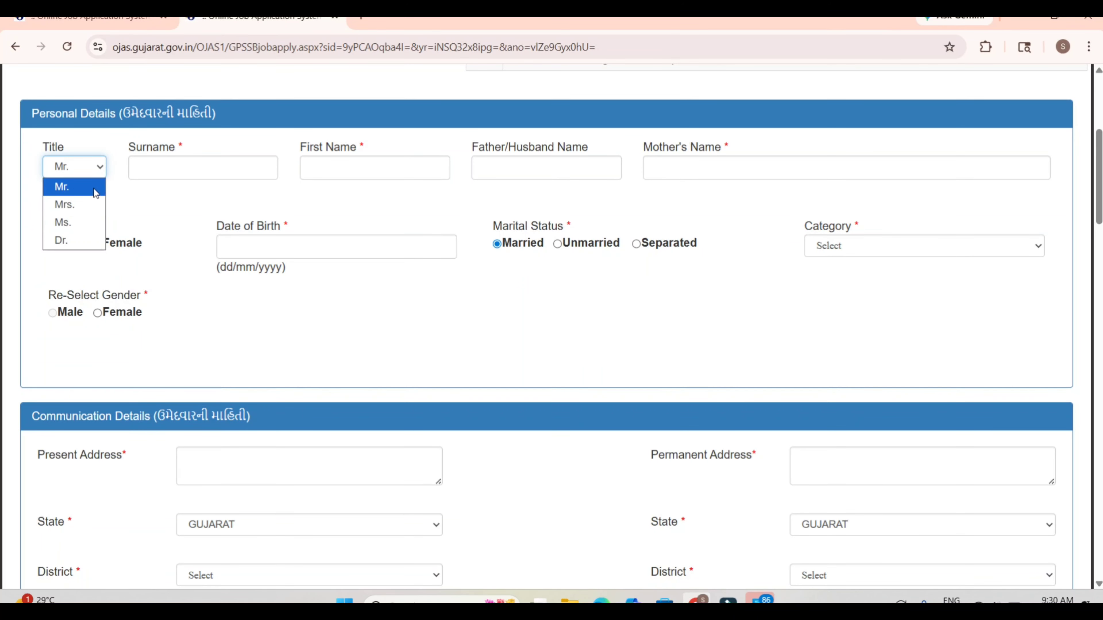
click(91, 187)
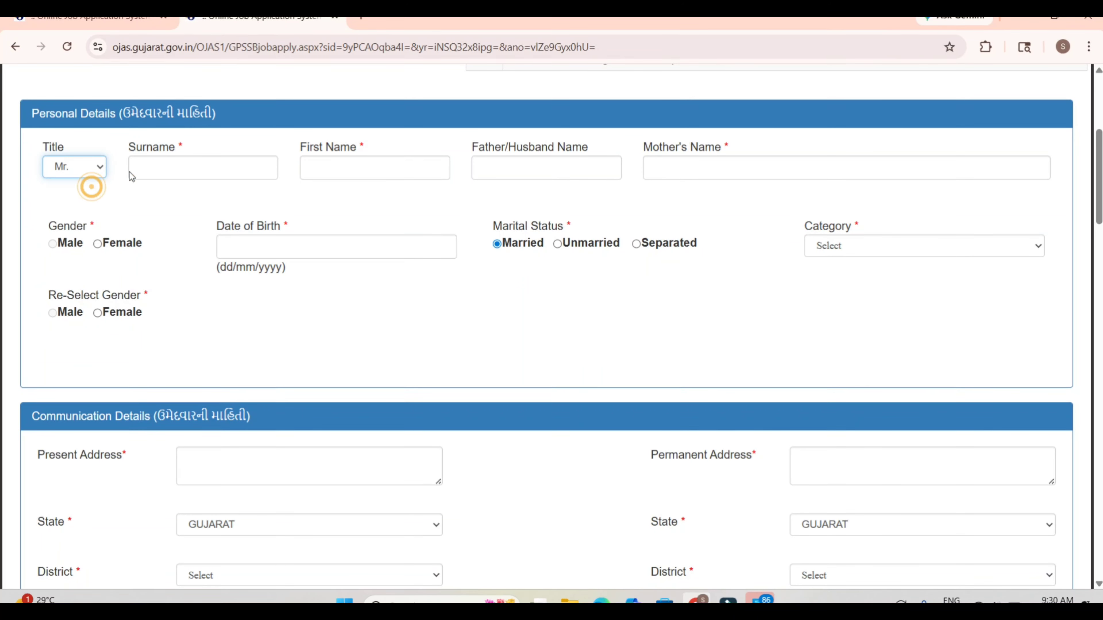
click(150, 169)
click(338, 158)
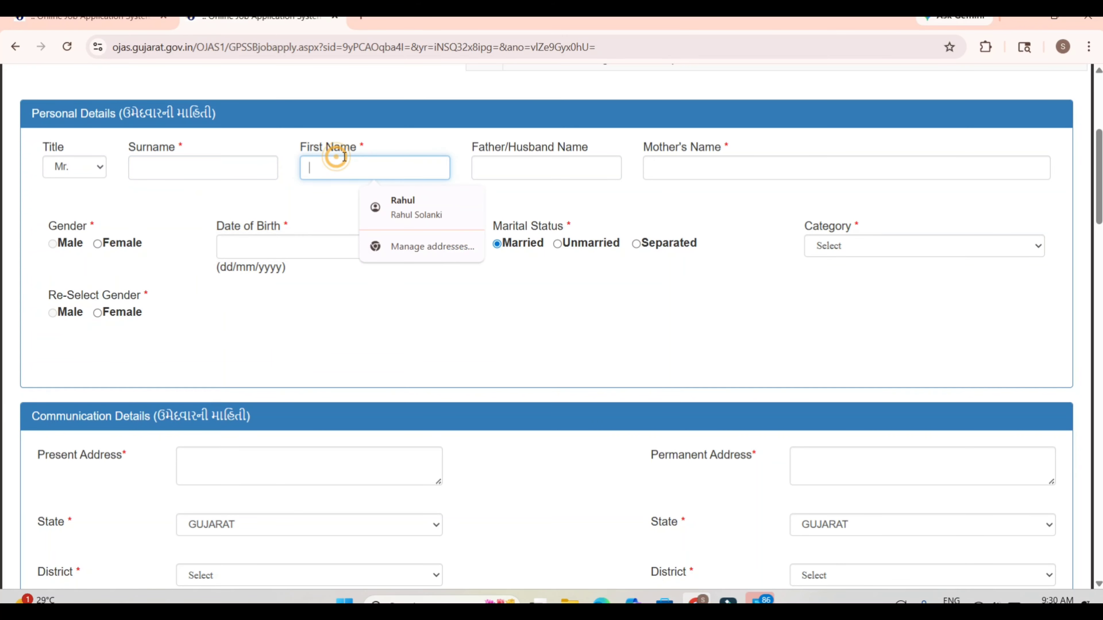
click(508, 162)
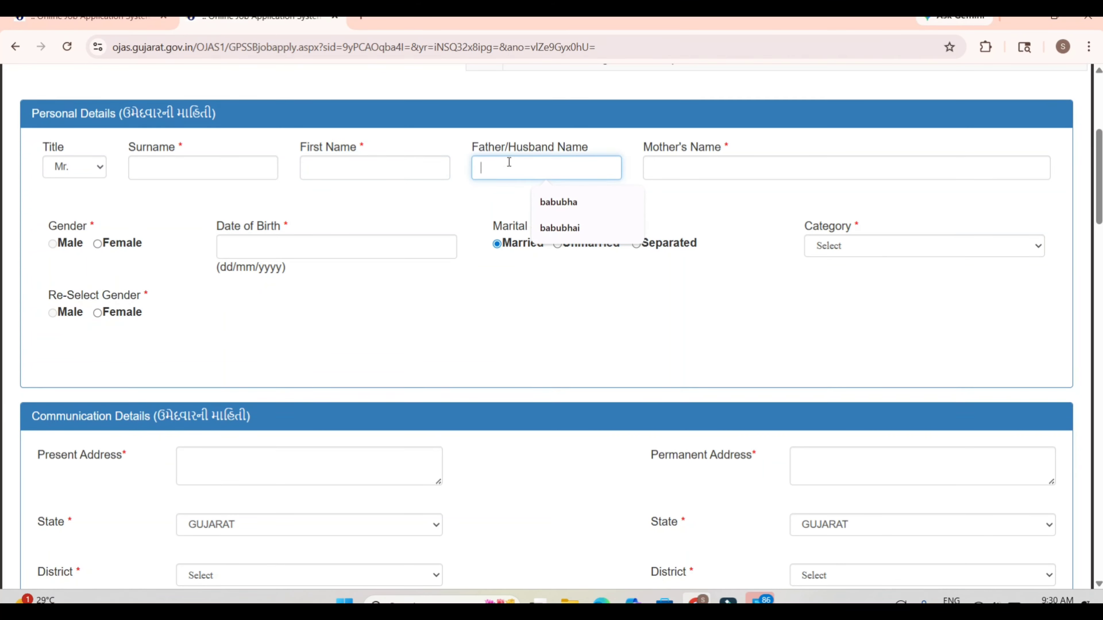
click(659, 173)
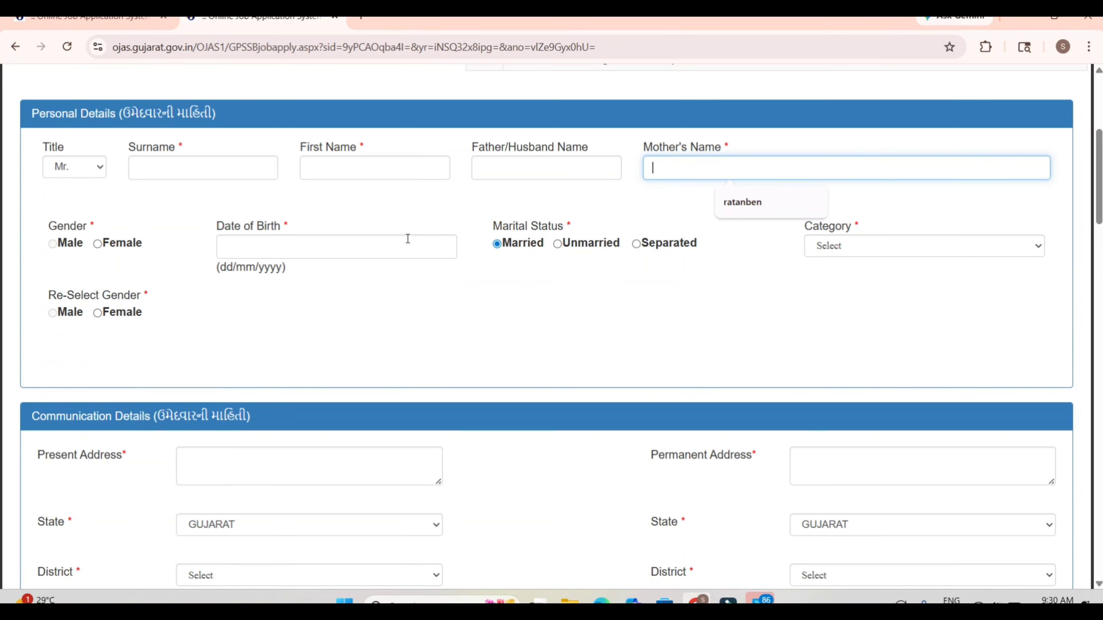
Step: Set both the gender and the re-selected gender to Female and fill in the saved date of birth
drag(320, 207, 56, 244)
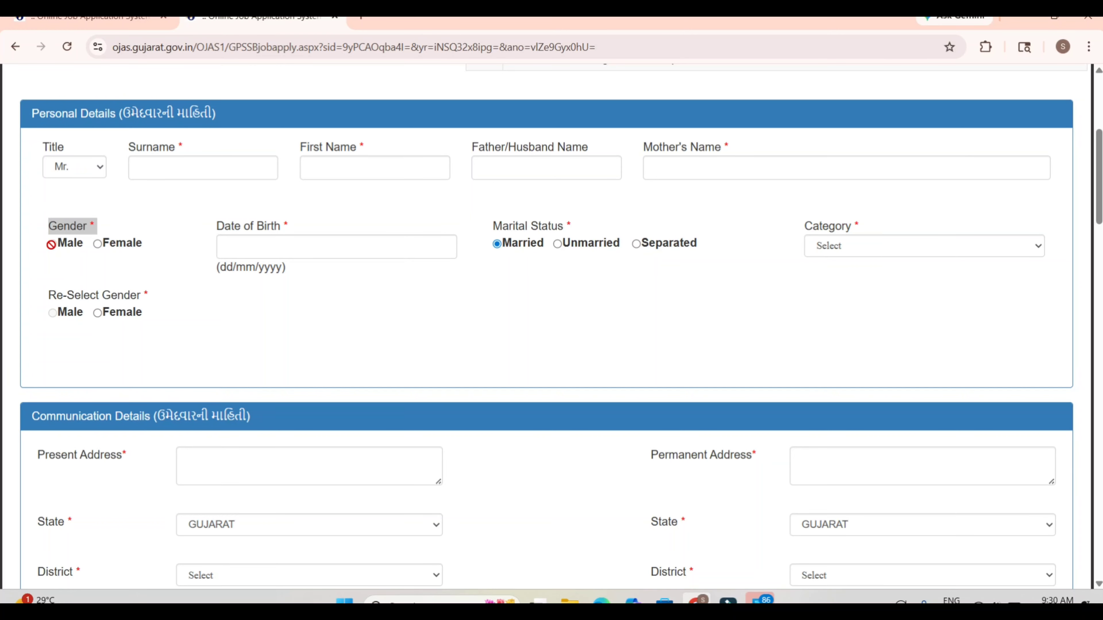
click(51, 244)
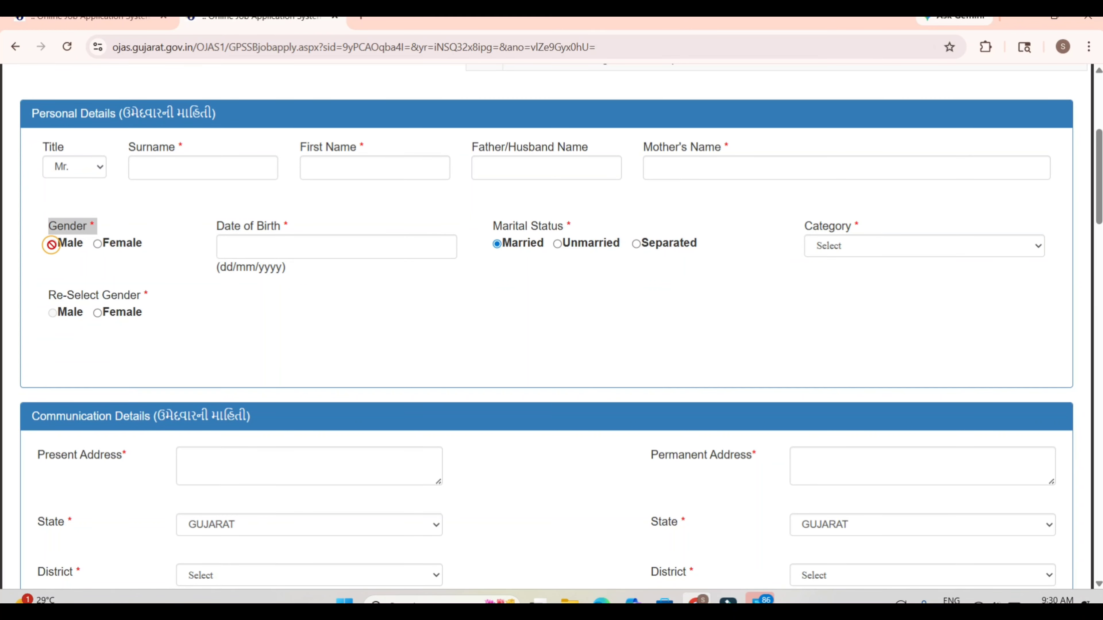
click(103, 246)
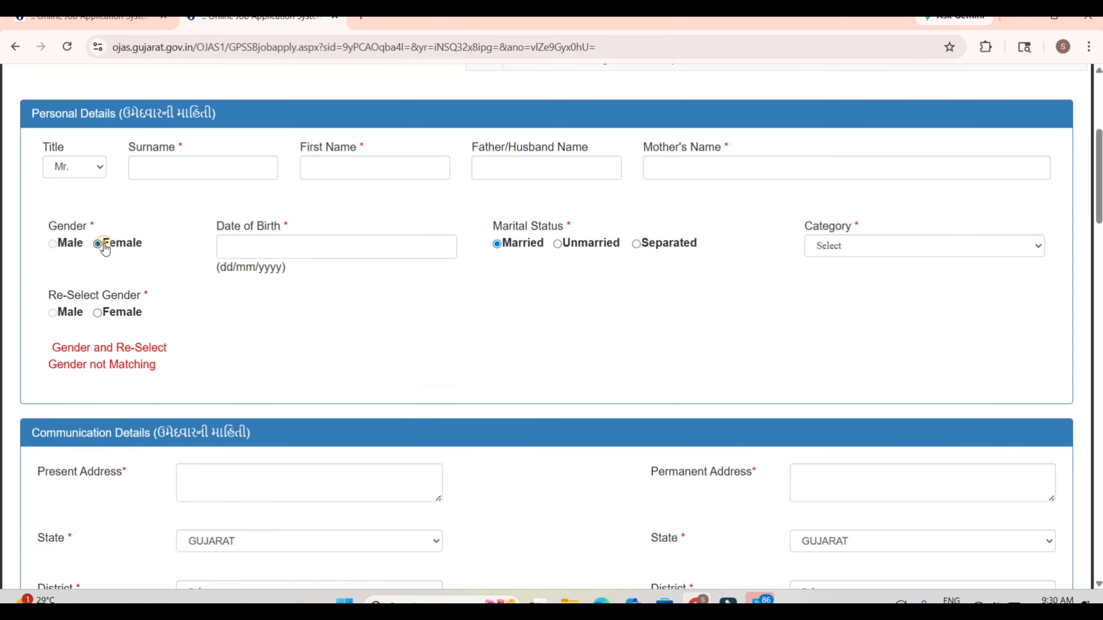
click(99, 314)
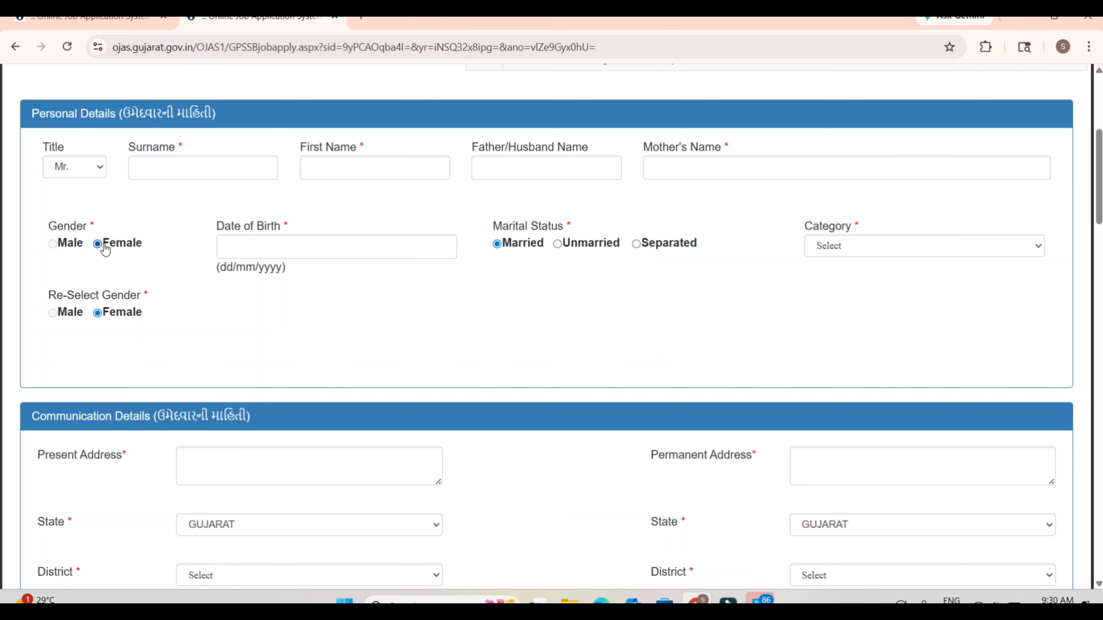
click(220, 246)
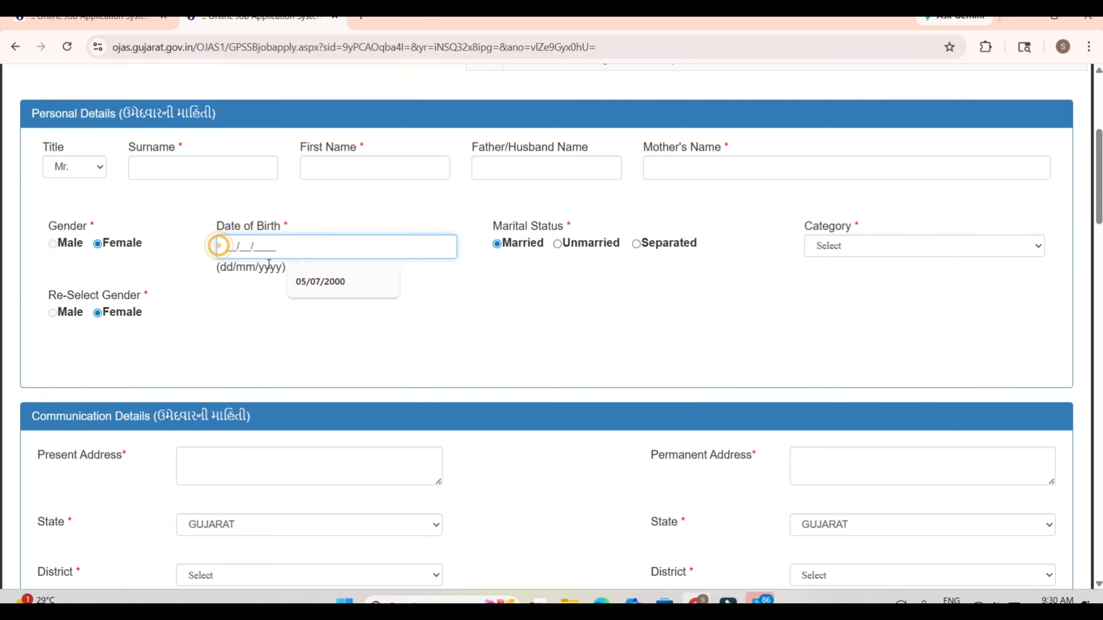
click(297, 284)
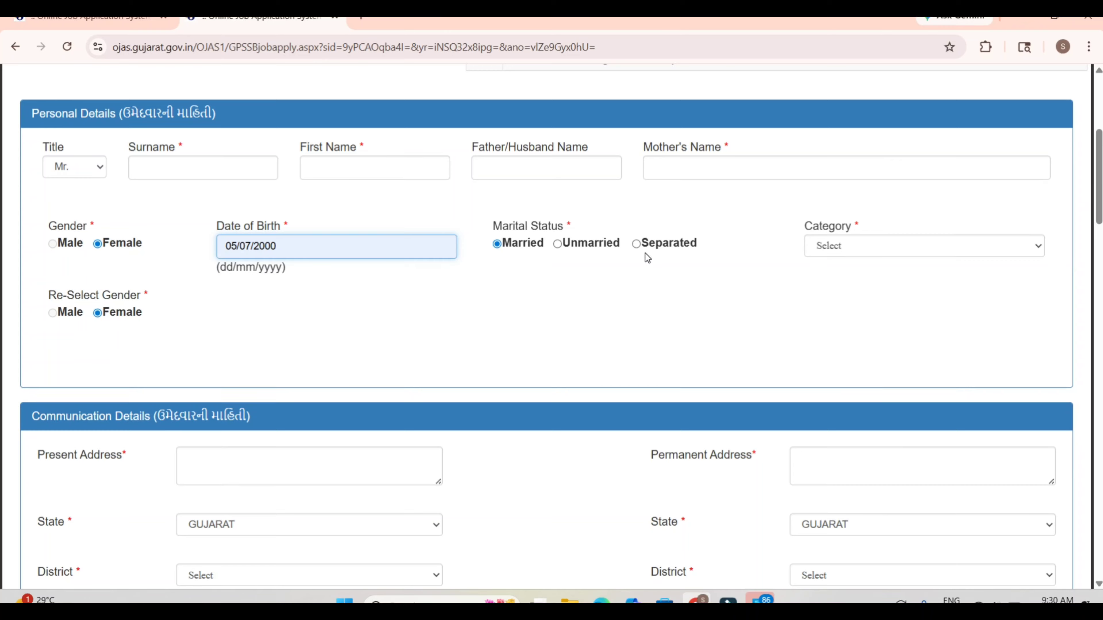
Step: Try General as the applicant's category and then set it to General(EWS)
click(830, 248)
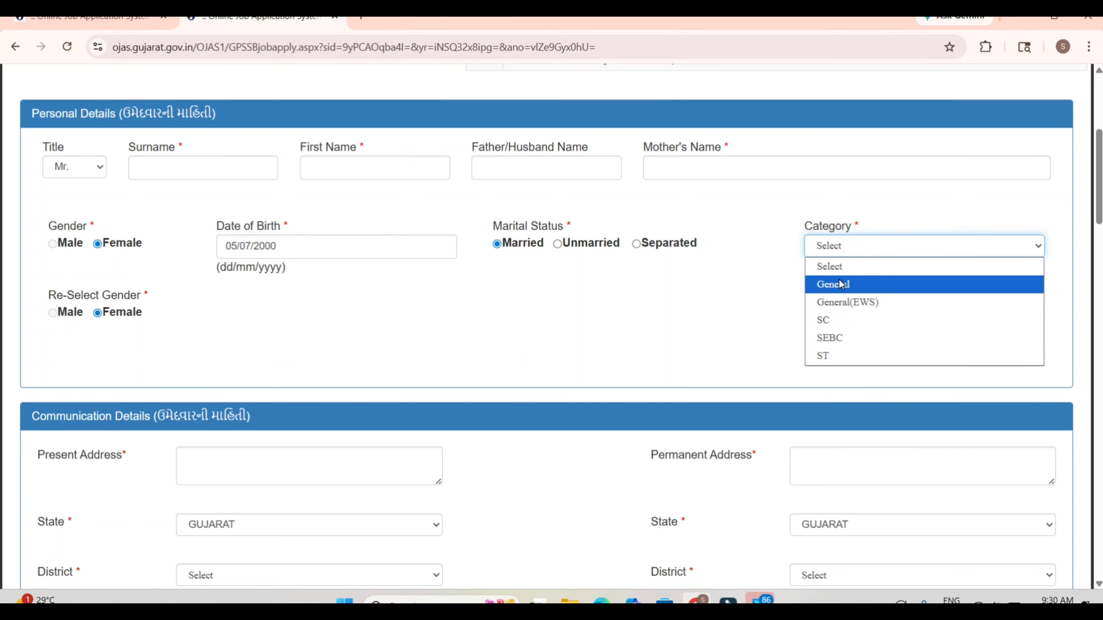
click(841, 284)
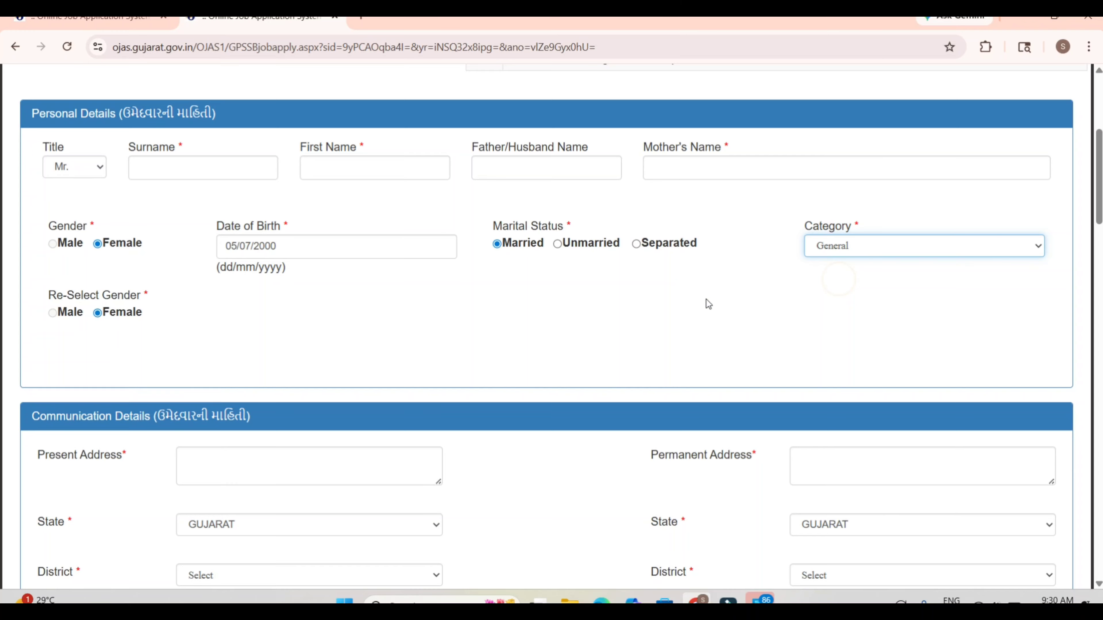
click(943, 251)
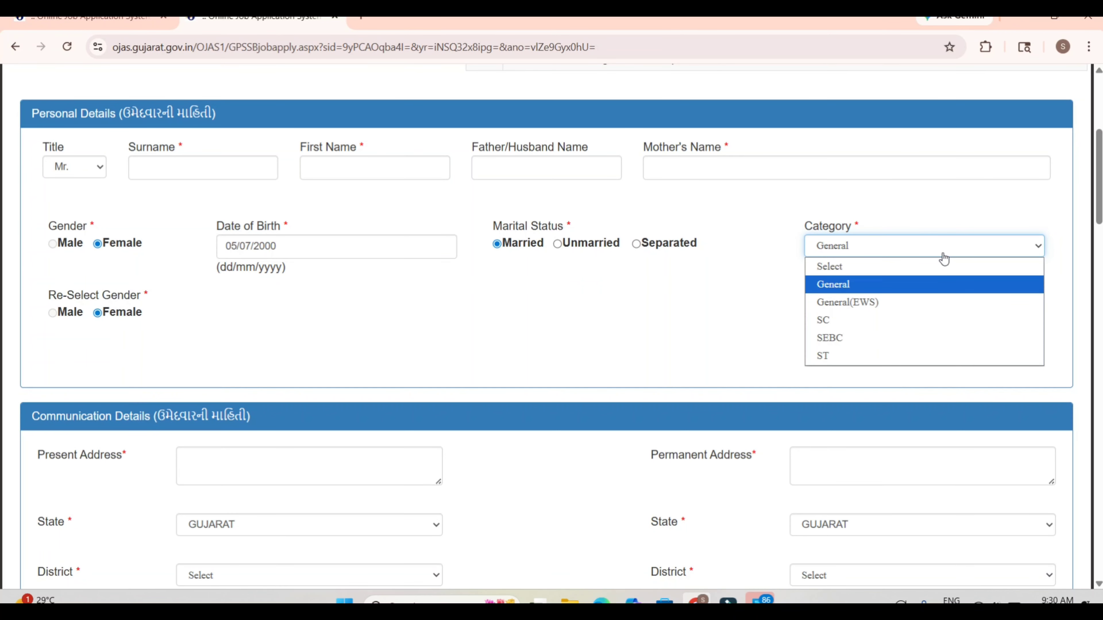
click(876, 312)
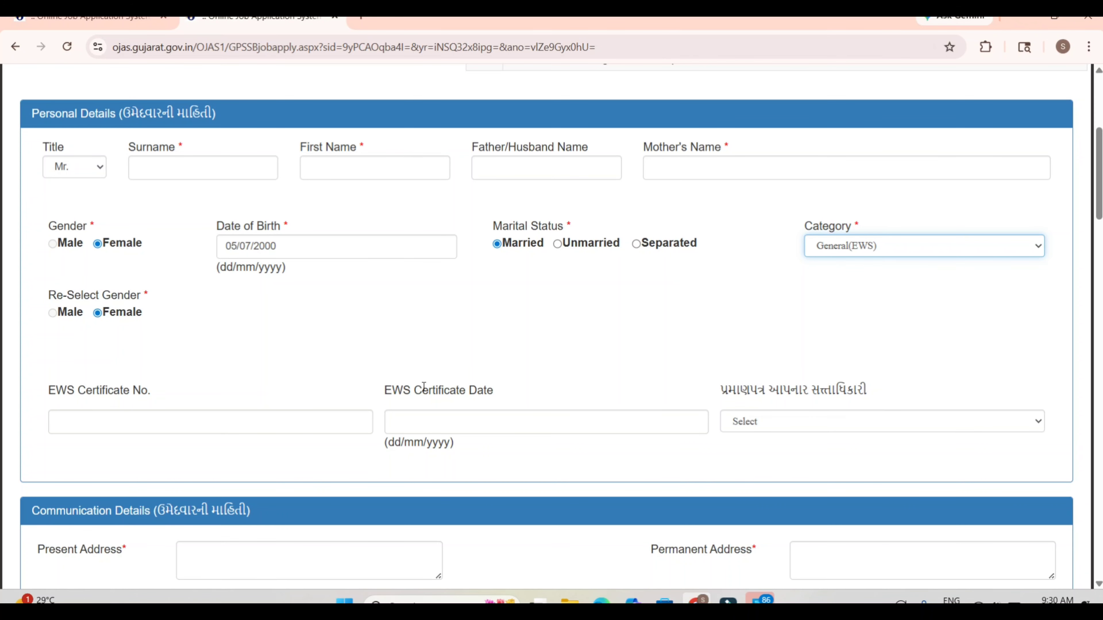
click(826, 248)
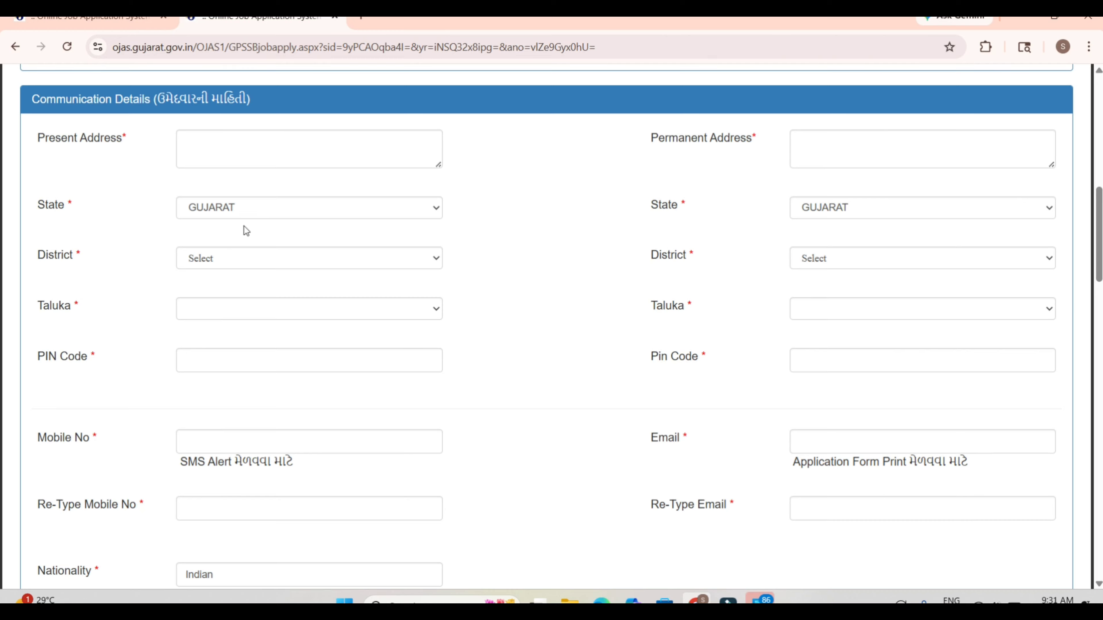
Step: Keep GUJARAT as the present address state and set its district to PATAN and taluka to PATAN
click(271, 209)
click(271, 208)
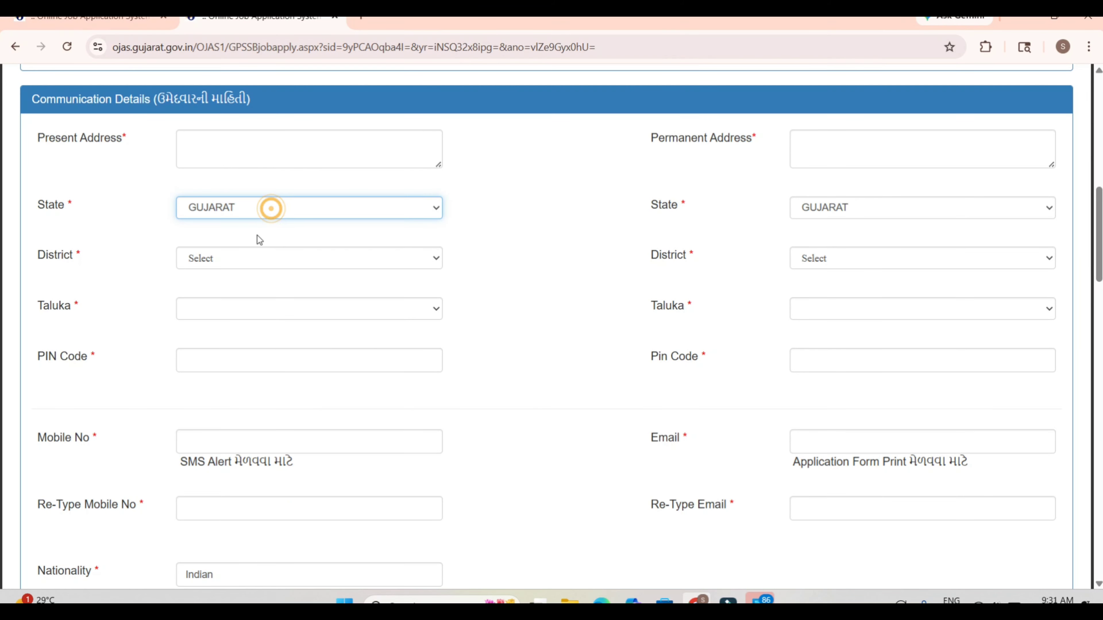
click(247, 258)
key(p)
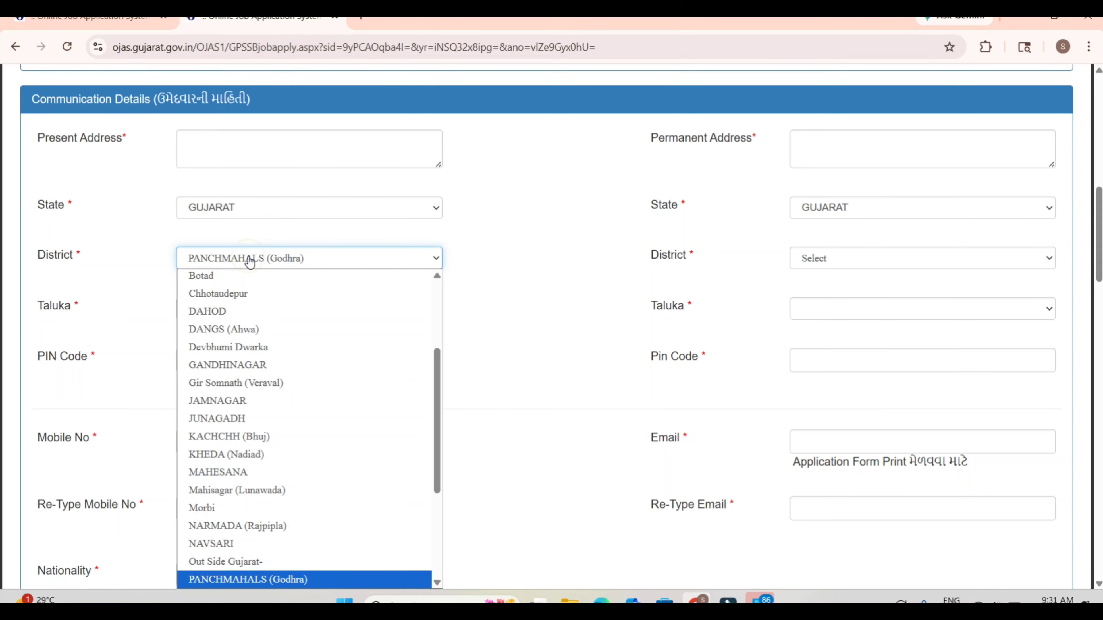
key(p)
key(Return)
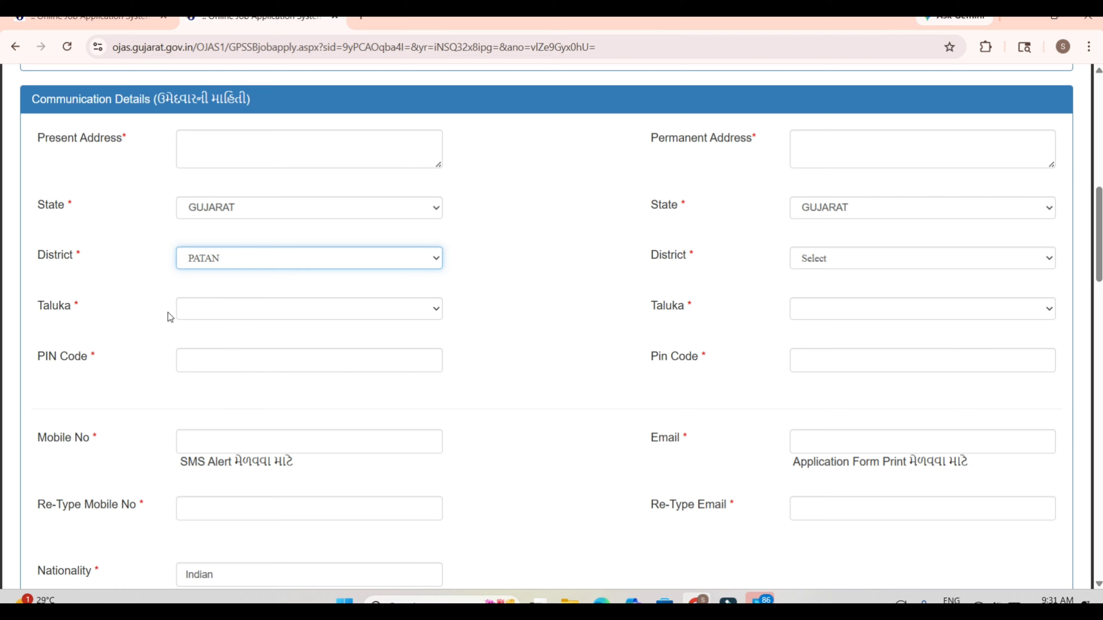
click(223, 311)
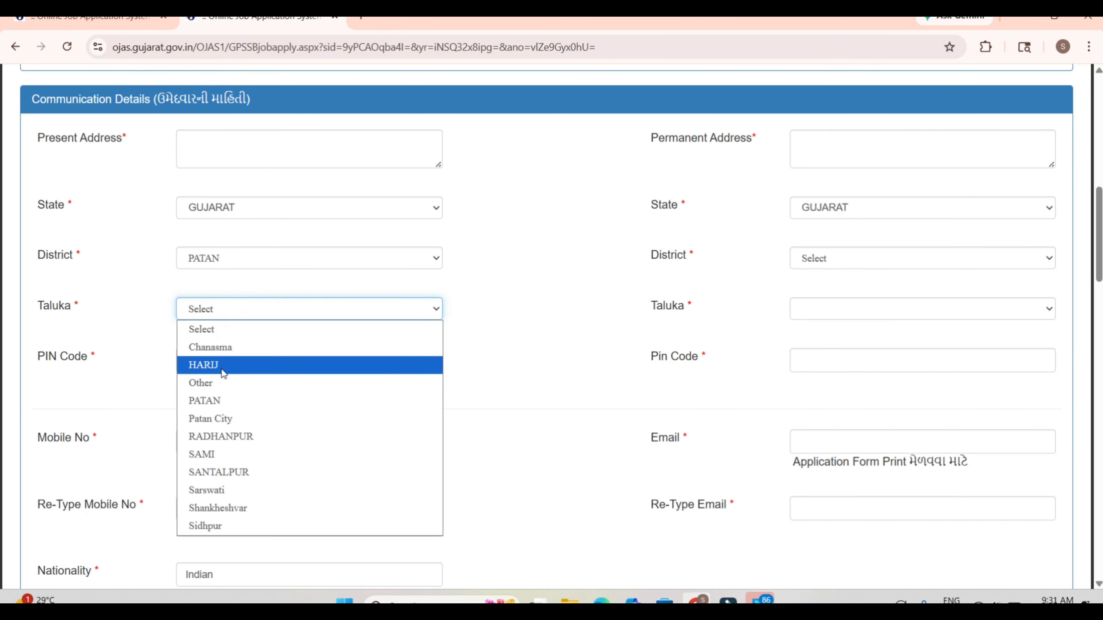
click(227, 406)
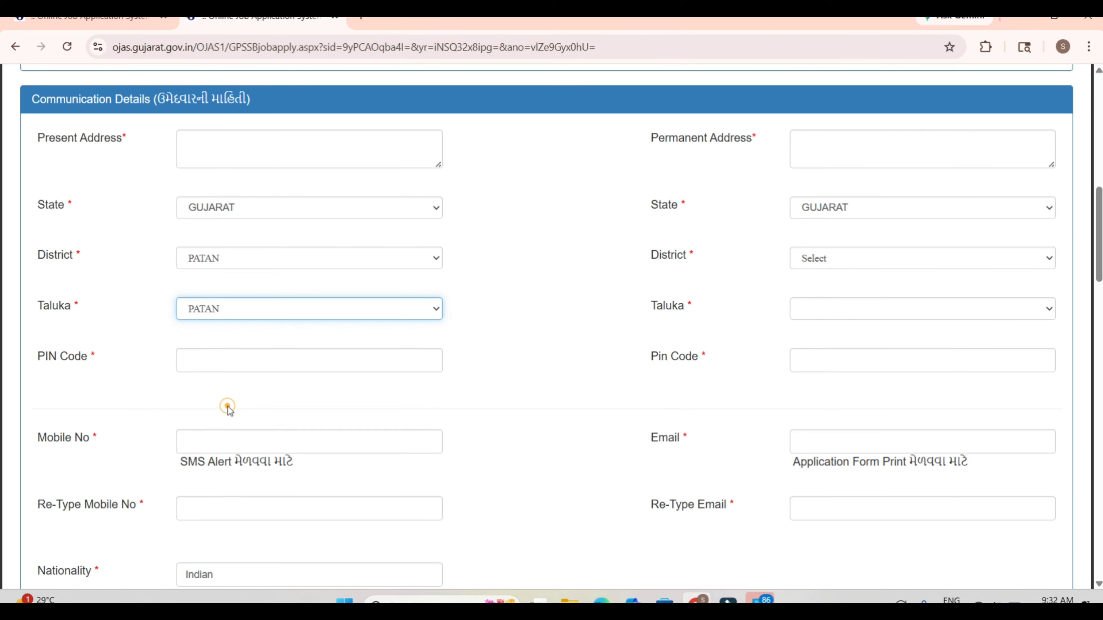
Step: Fill in the present address's saved postal PIN code and the applicant's mobile number in the communication details
click(234, 370)
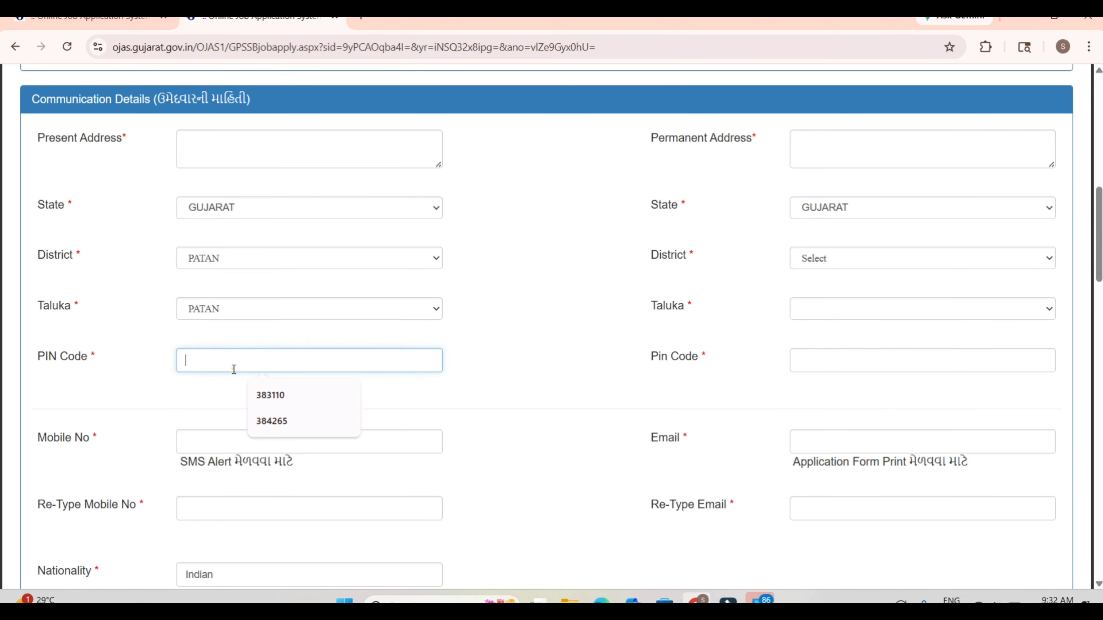
click(289, 429)
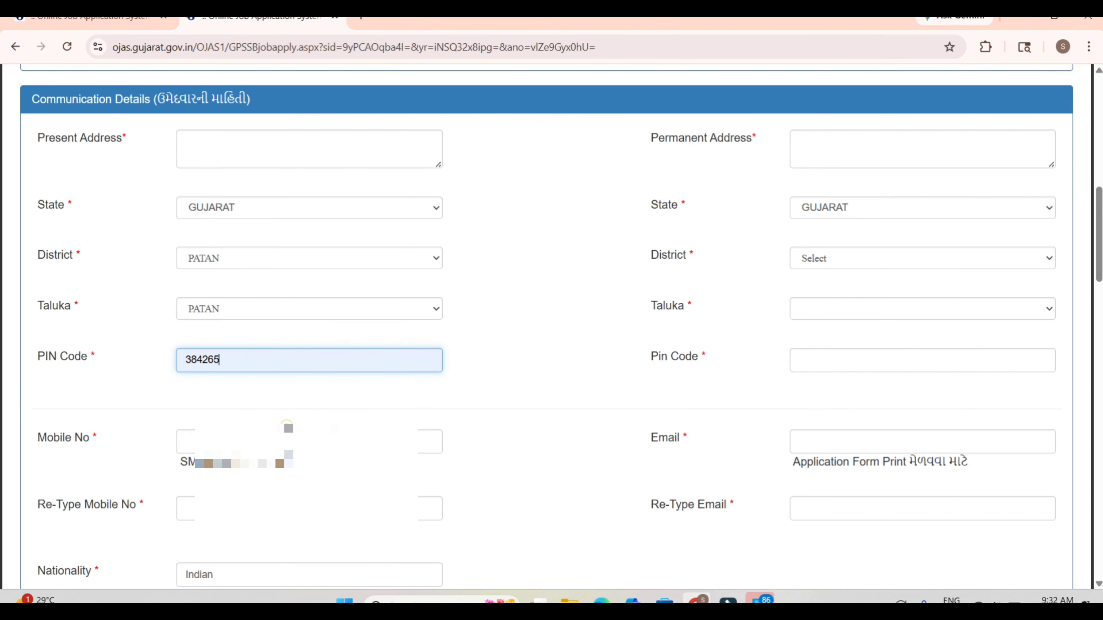
click(248, 442)
text(93)
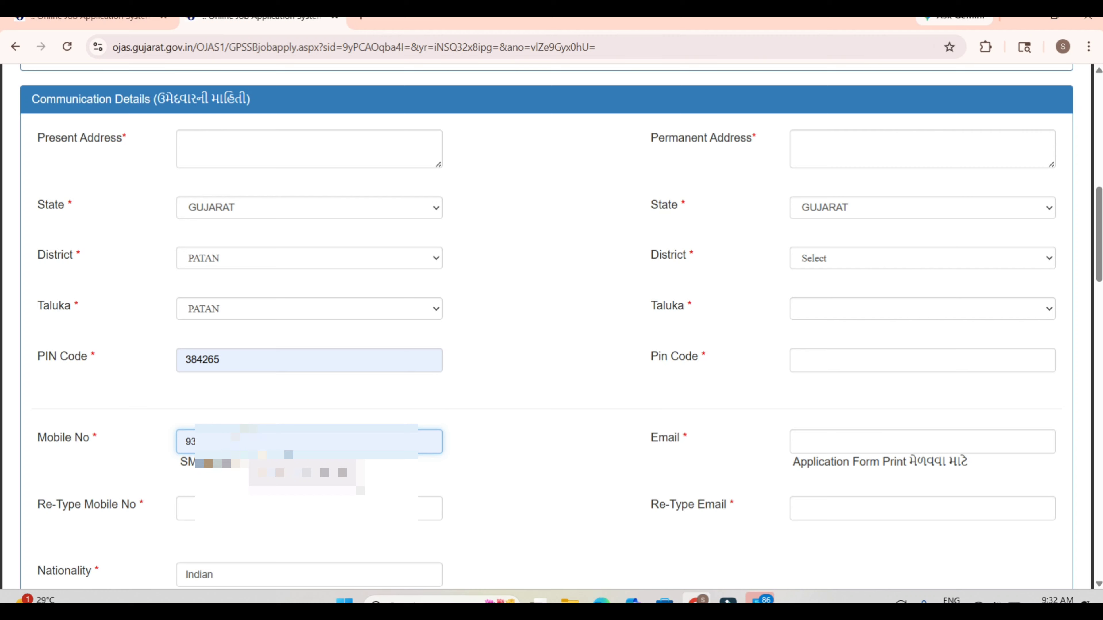
click(284, 477)
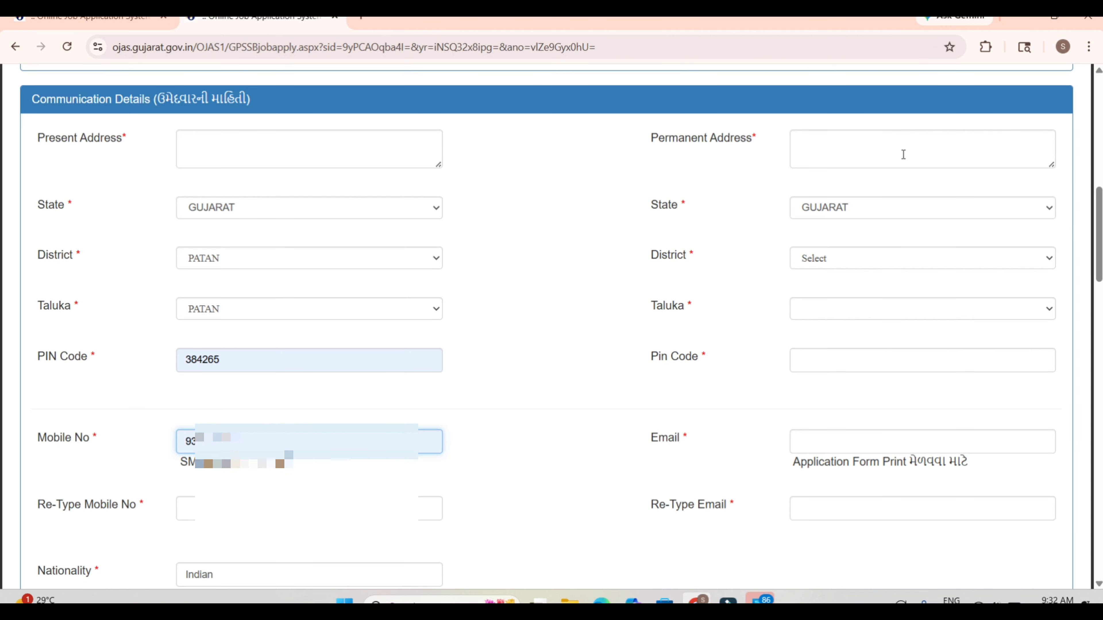
Step: Set the permanent address district to SK (Himmatnagar) and its taluka to HIMATNAGAR
click(875, 259)
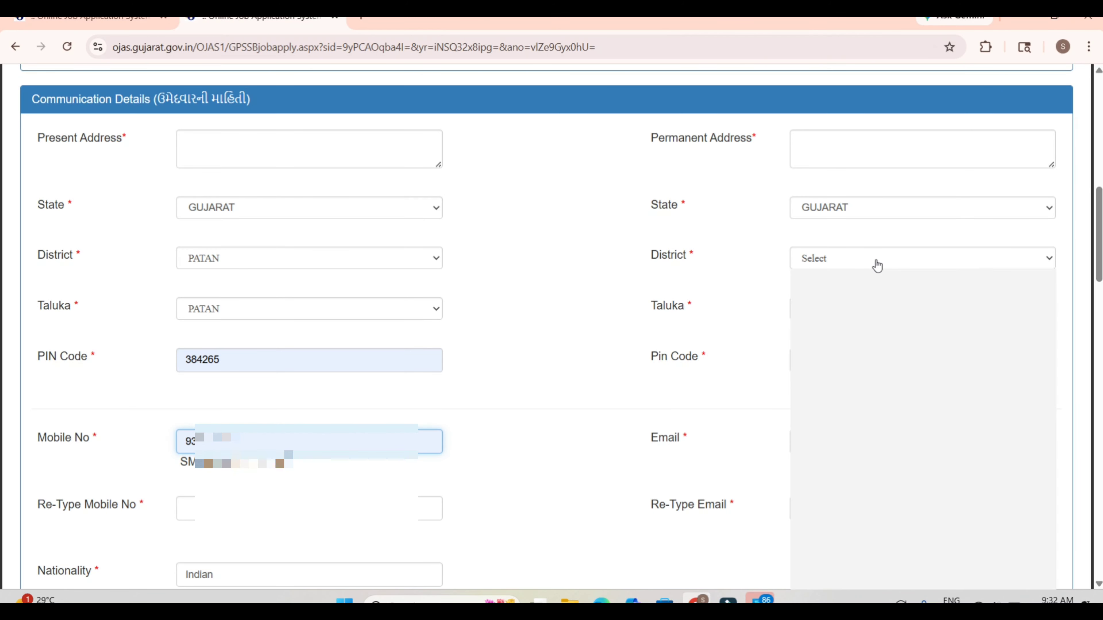
key(s)
key(Return)
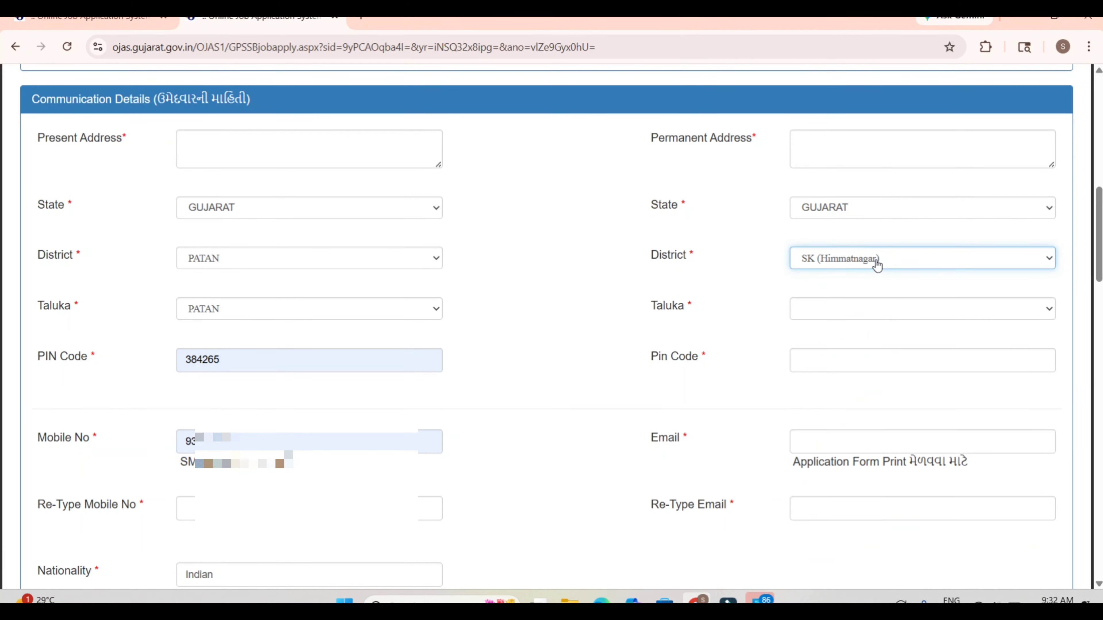
click(852, 312)
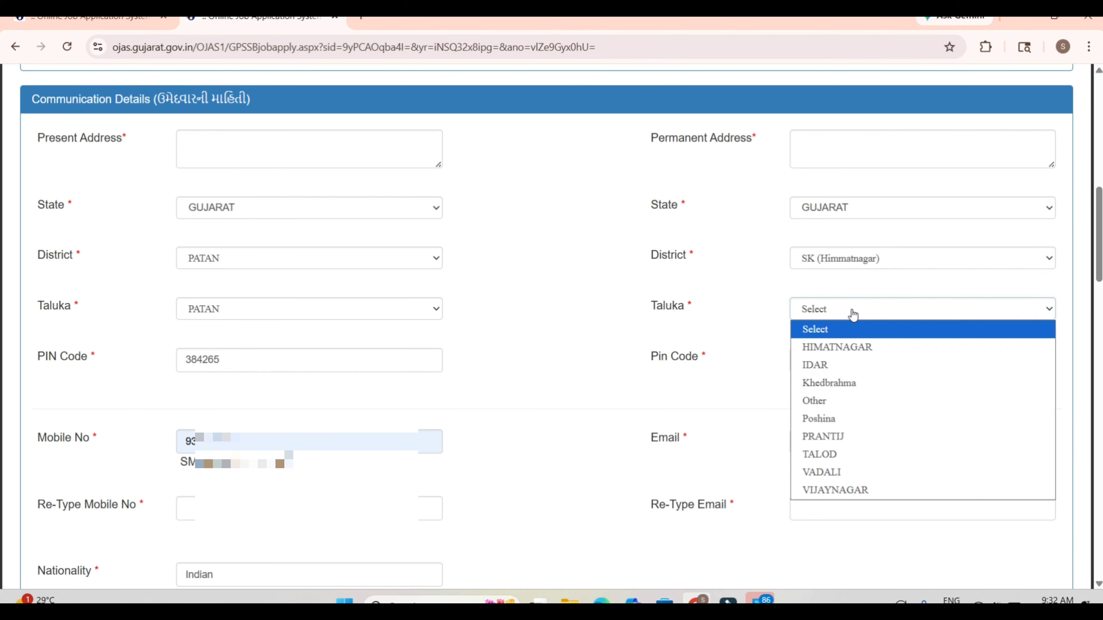
key(h)
key(Return)
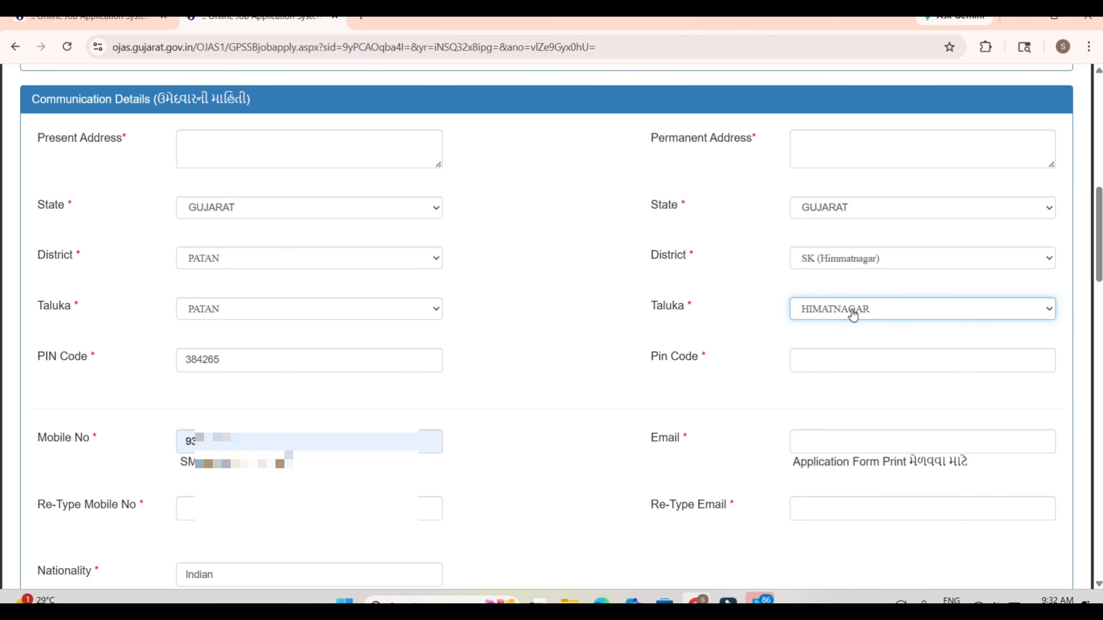
click(822, 359)
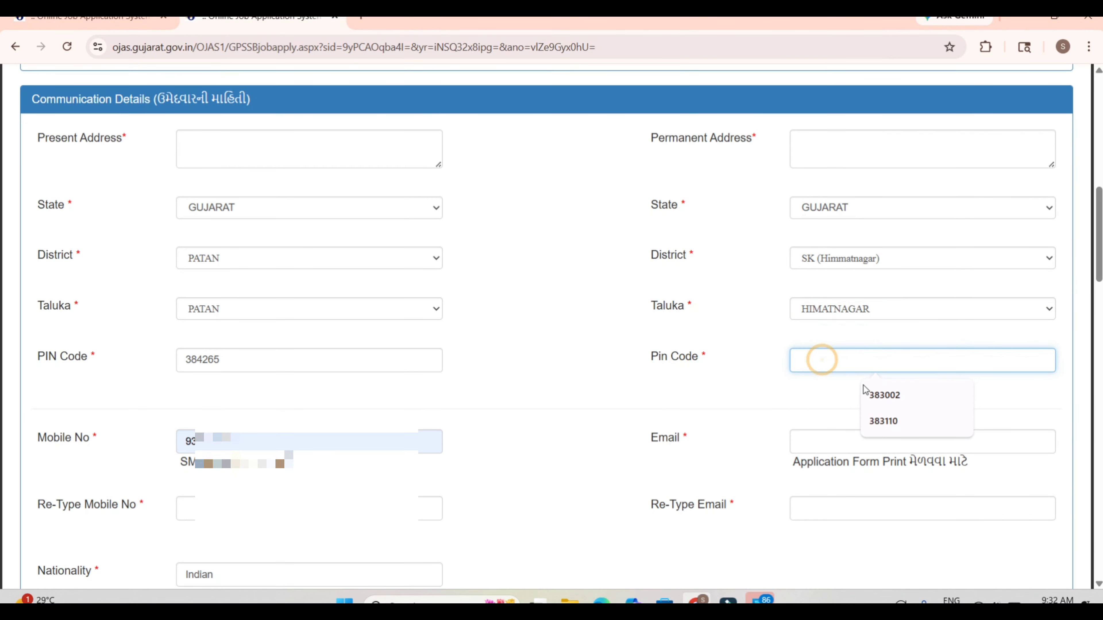
click(830, 406)
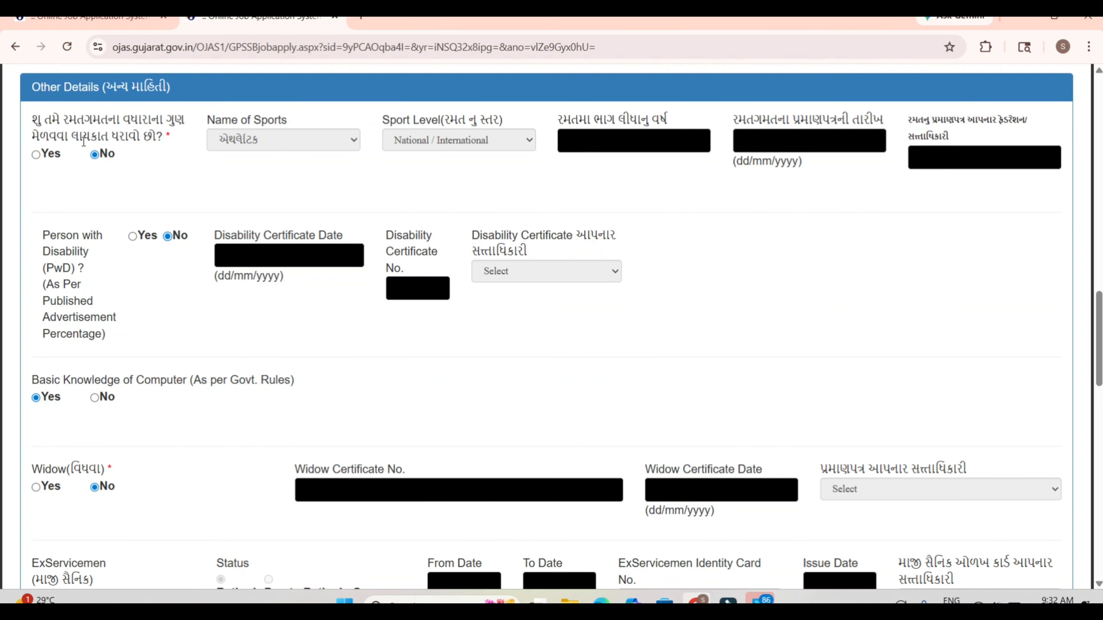
Step: Try Yes for the sports marks question, examine the sport name and sport level options, and return the answer to No
click(38, 155)
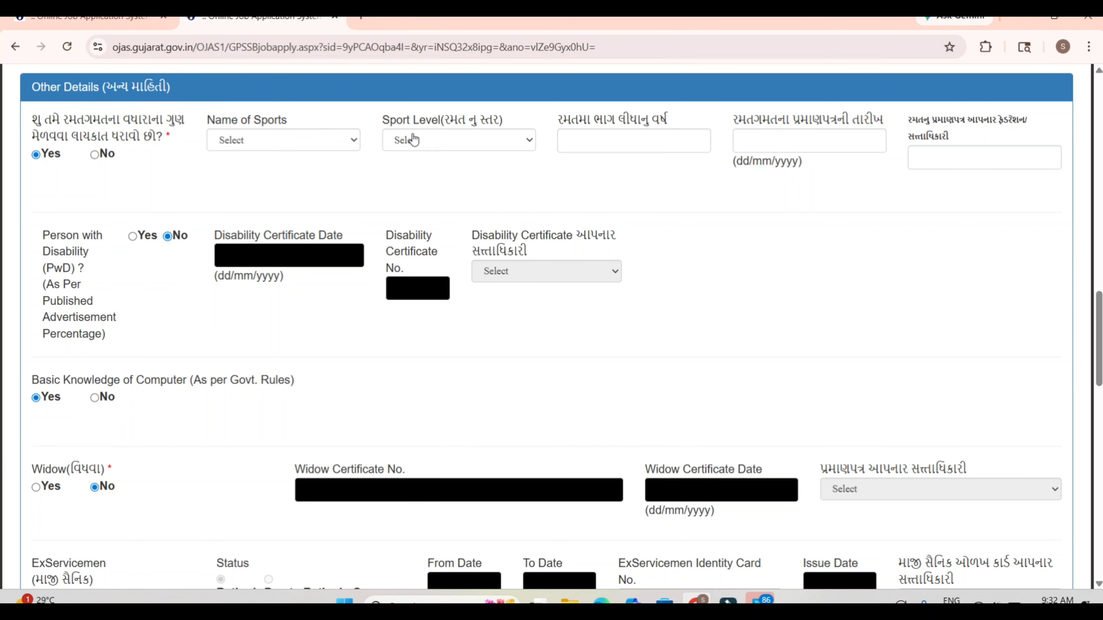
click(310, 147)
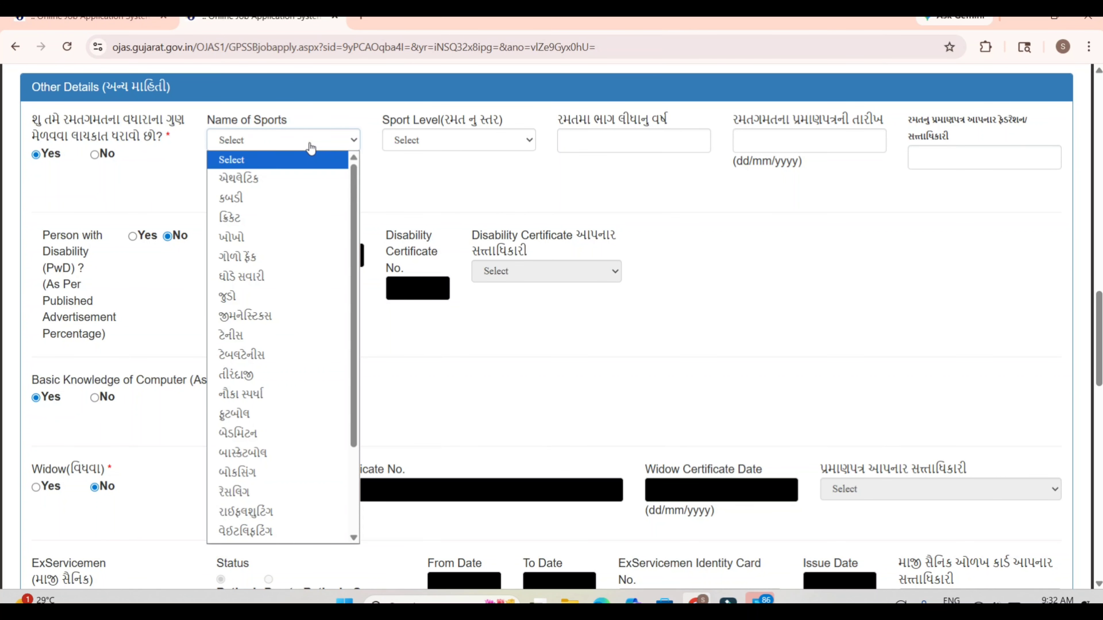
click(436, 136)
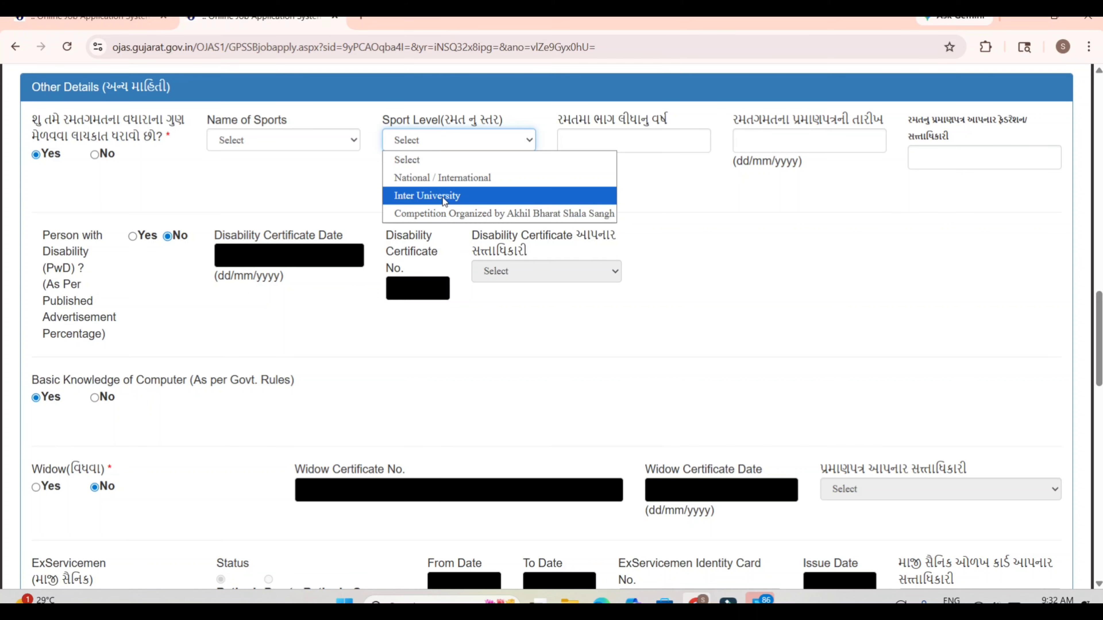
click(314, 147)
click(314, 147)
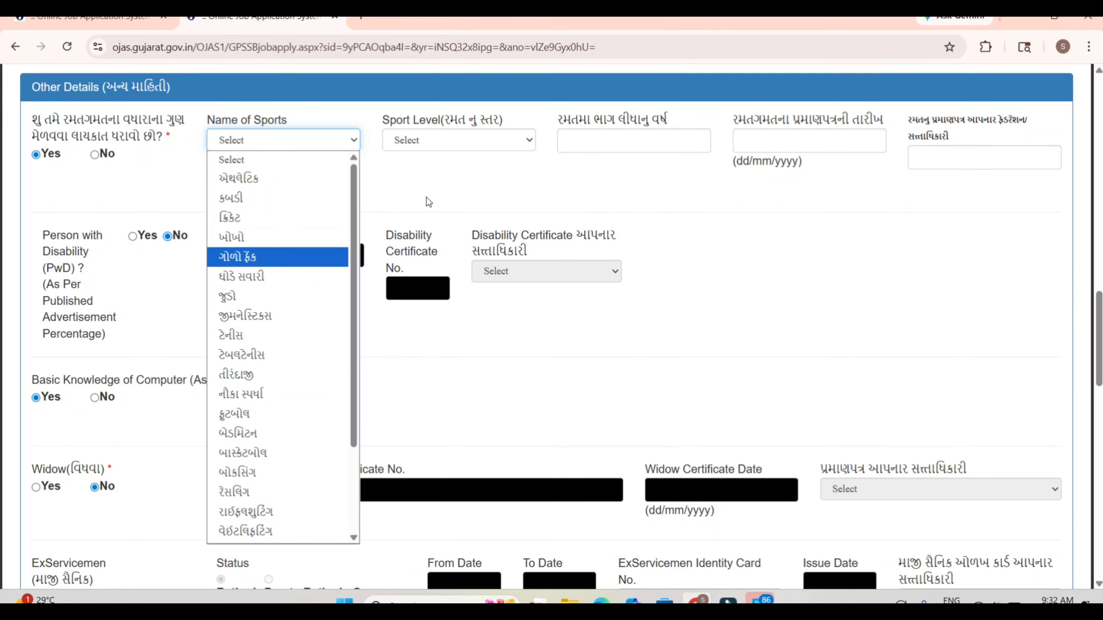
click(439, 199)
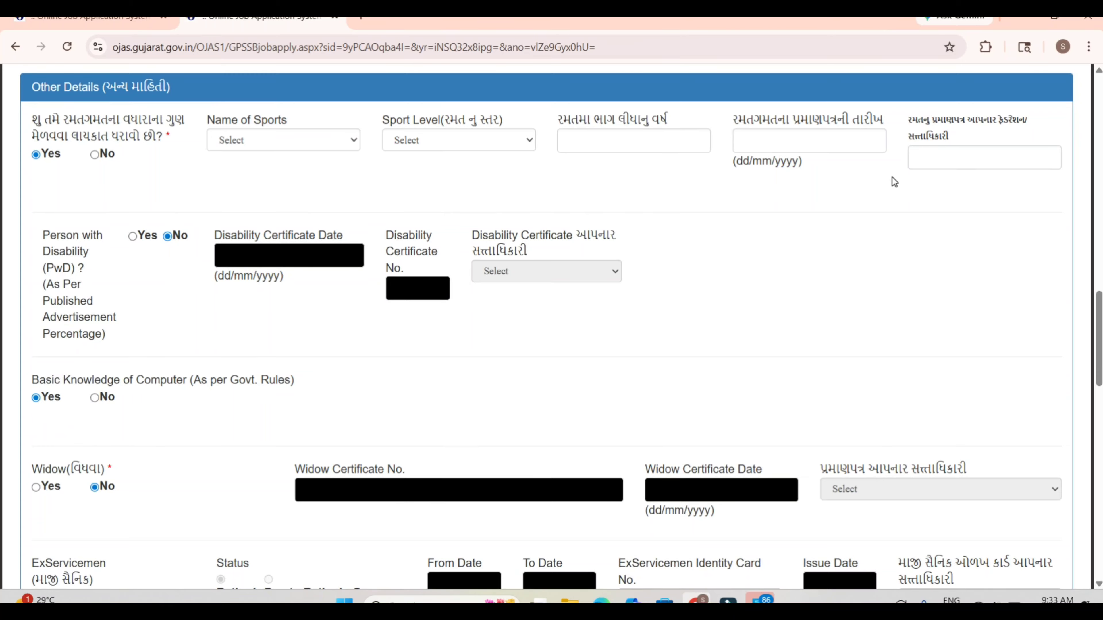
click(95, 155)
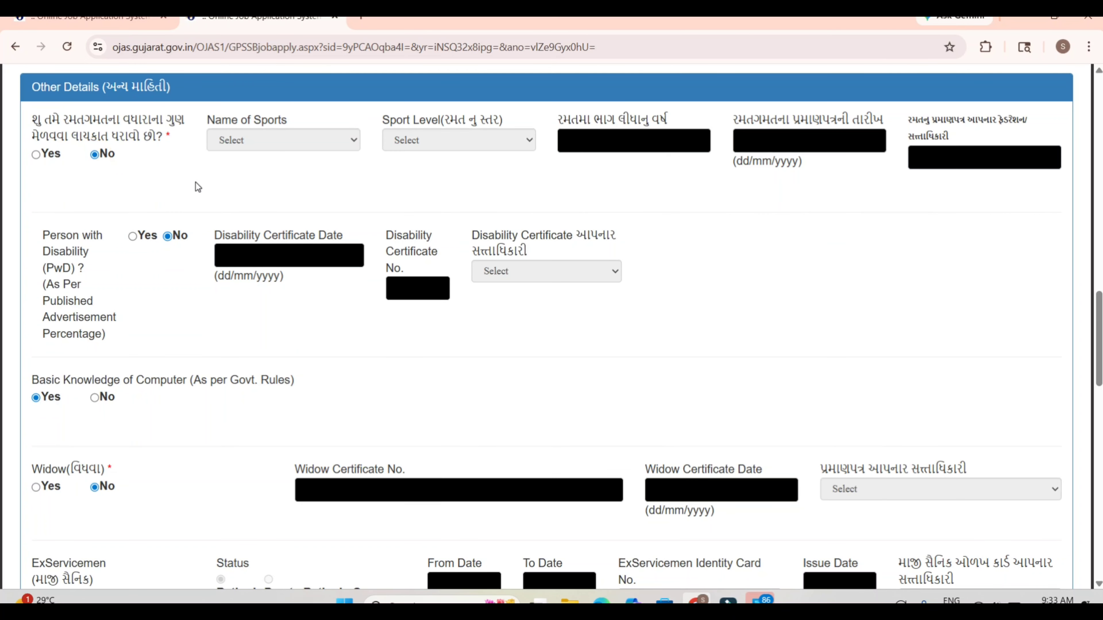
Step: Try Yes for the widow question, examine the certificate issuing authority options, and return the answer to No
click(152, 280)
click(44, 489)
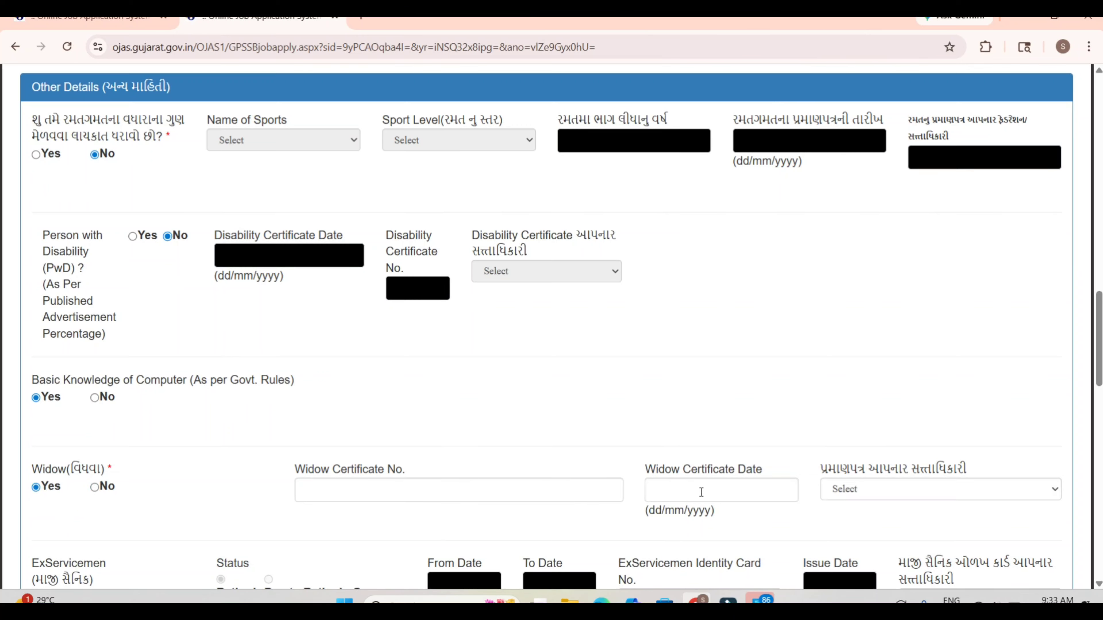
click(904, 488)
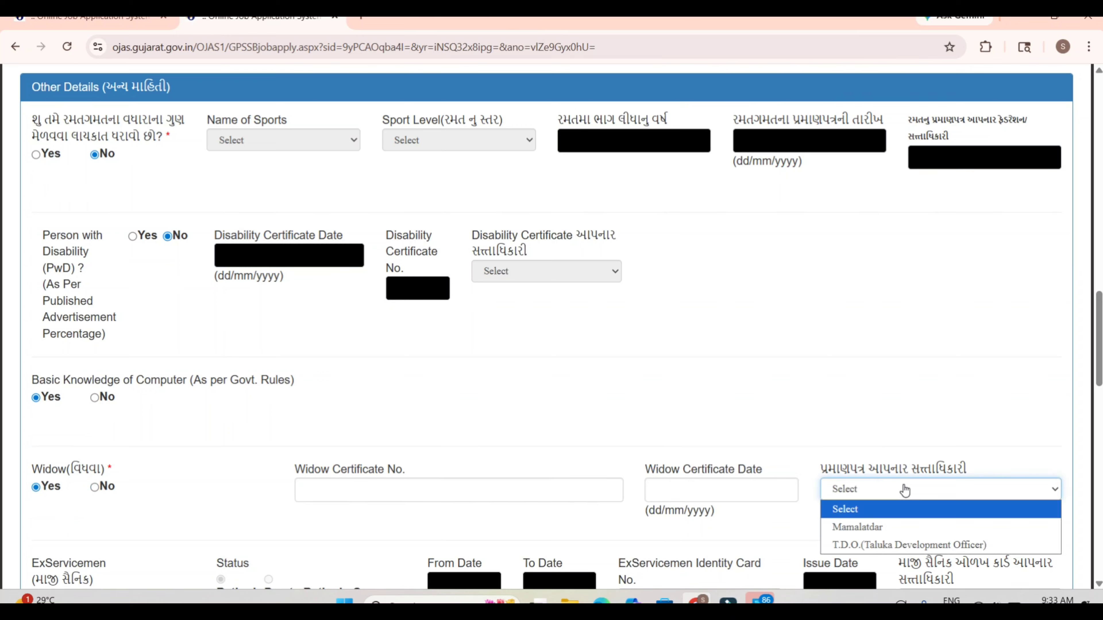
click(772, 445)
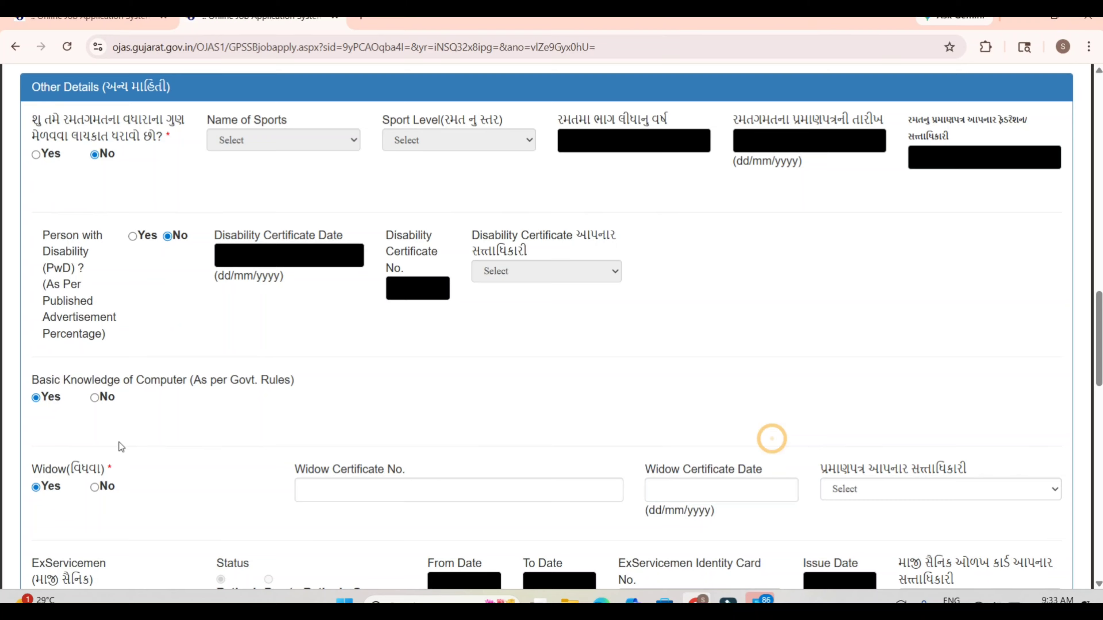
click(95, 487)
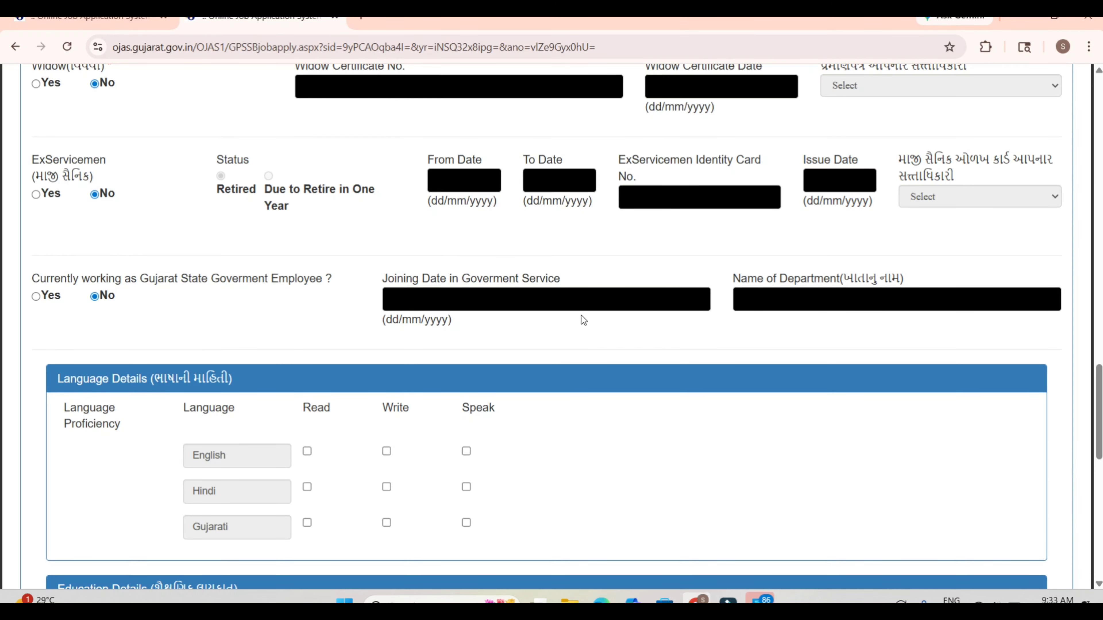
Step: Mark Read, Write and Speak proficiency for English, Hindi and Gujarati in the language details
scroll(539, 315, down, 2)
scroll(538, 312, down, 5)
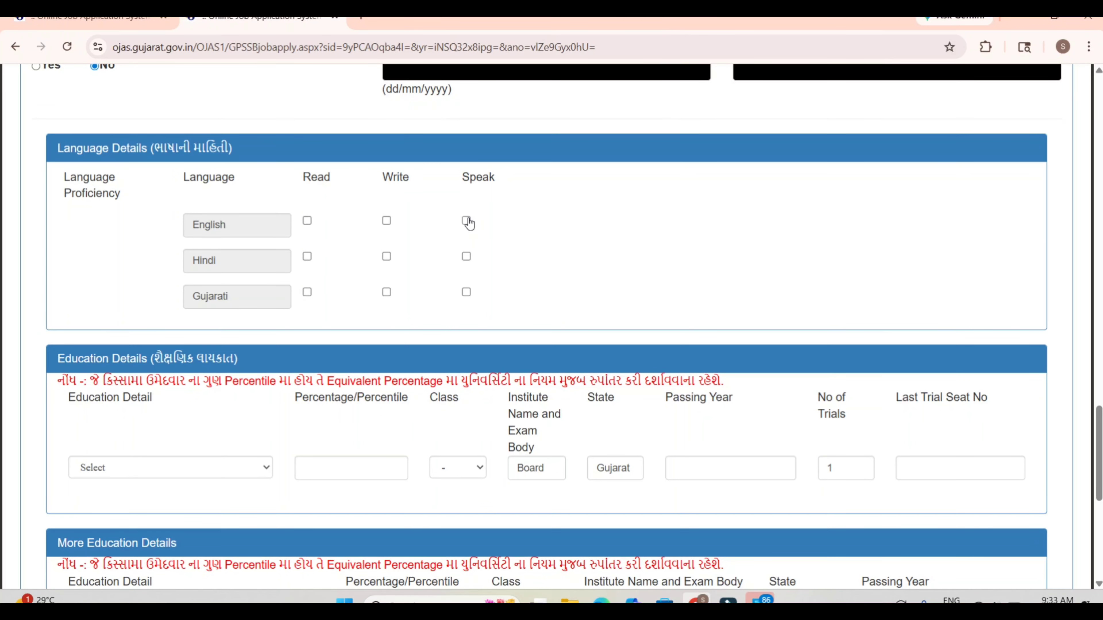
click(466, 256)
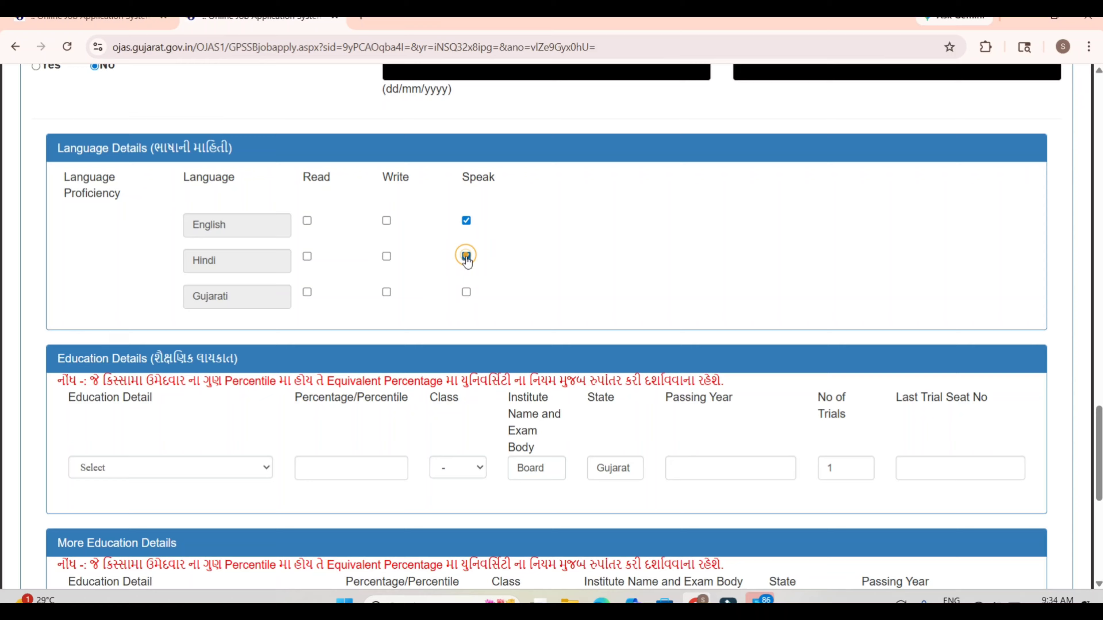
click(466, 292)
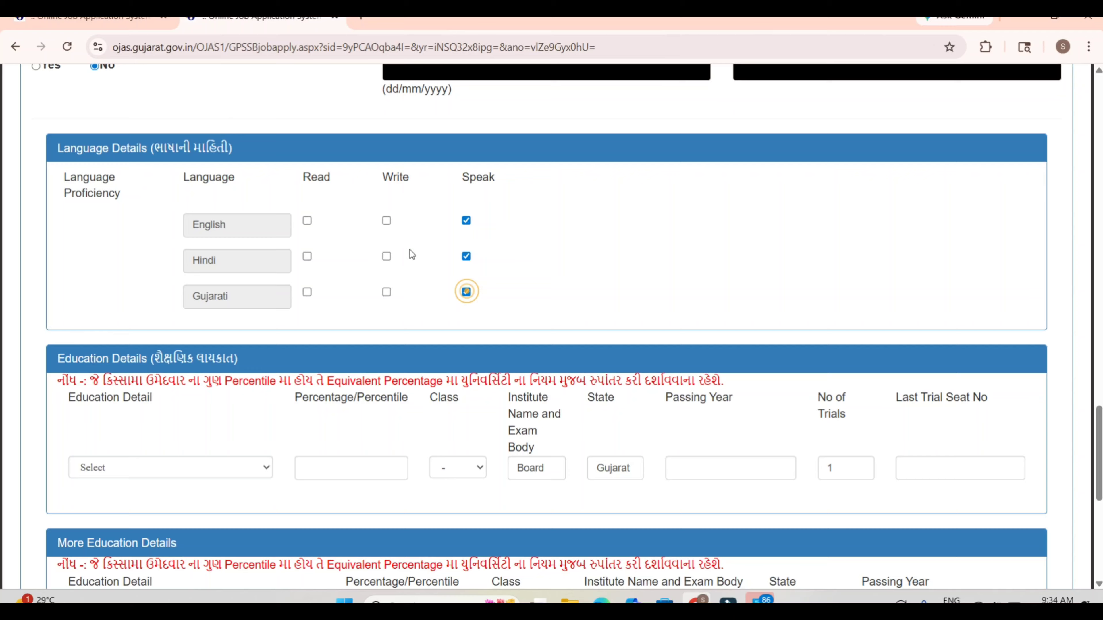
click(387, 256)
click(386, 221)
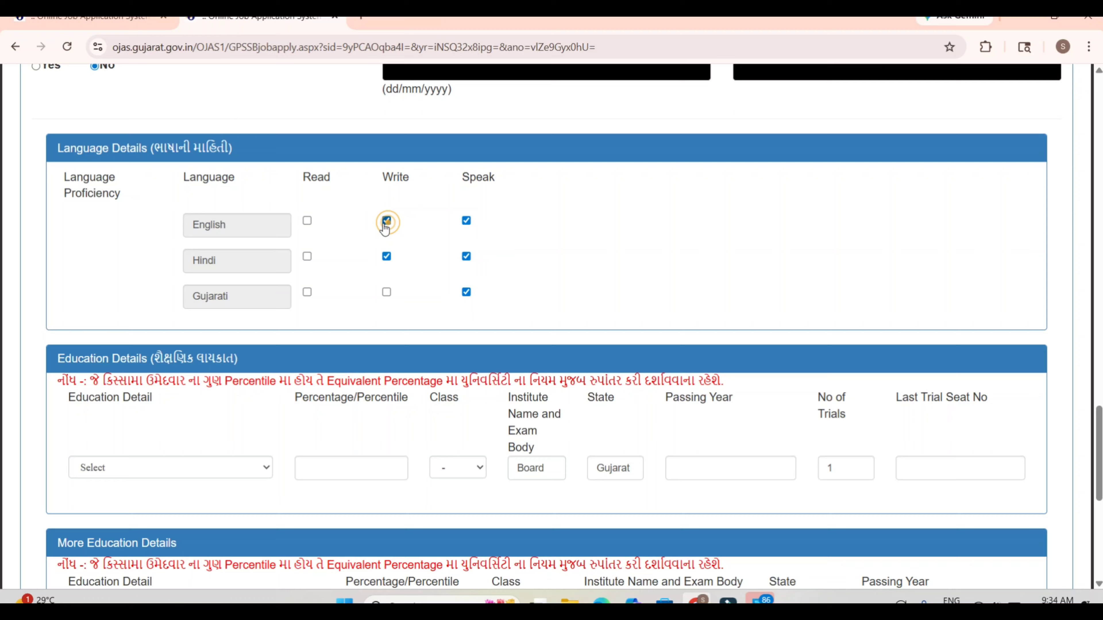
click(308, 221)
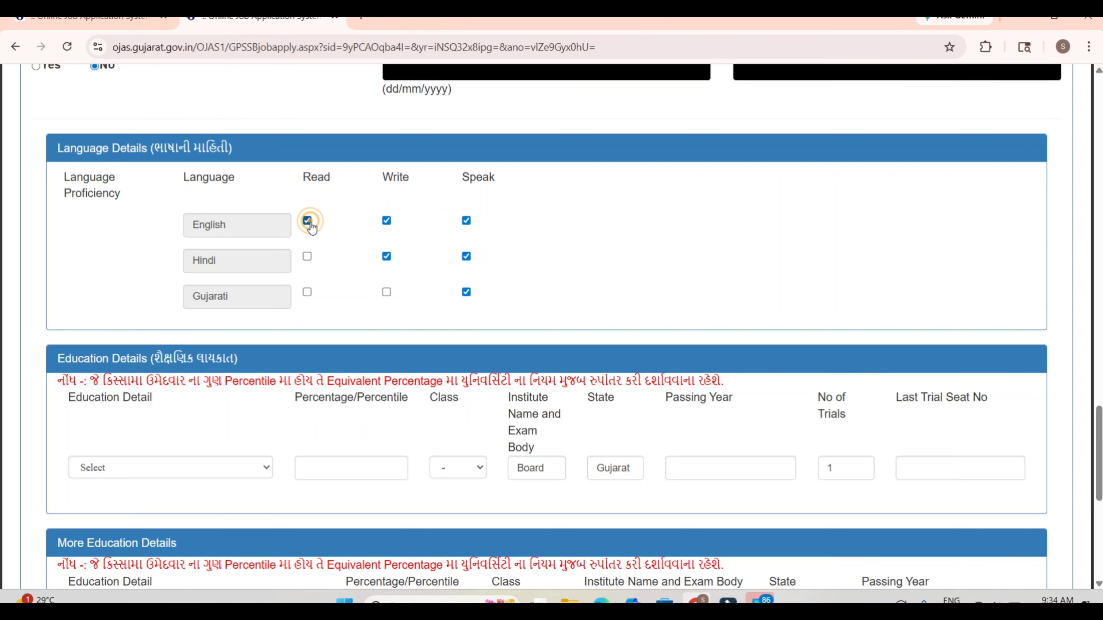
click(309, 256)
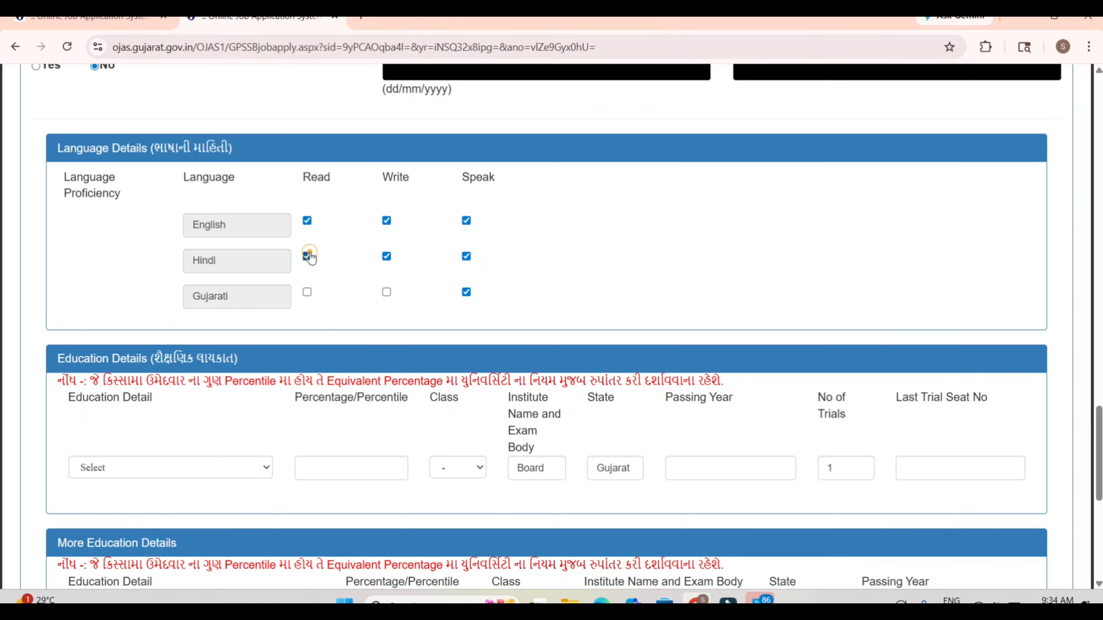
click(307, 292)
click(388, 293)
Step: Set the education detail to Passed Higher Secondary School Certificate Examination with a percentage of 85 and class Distinction
click(136, 475)
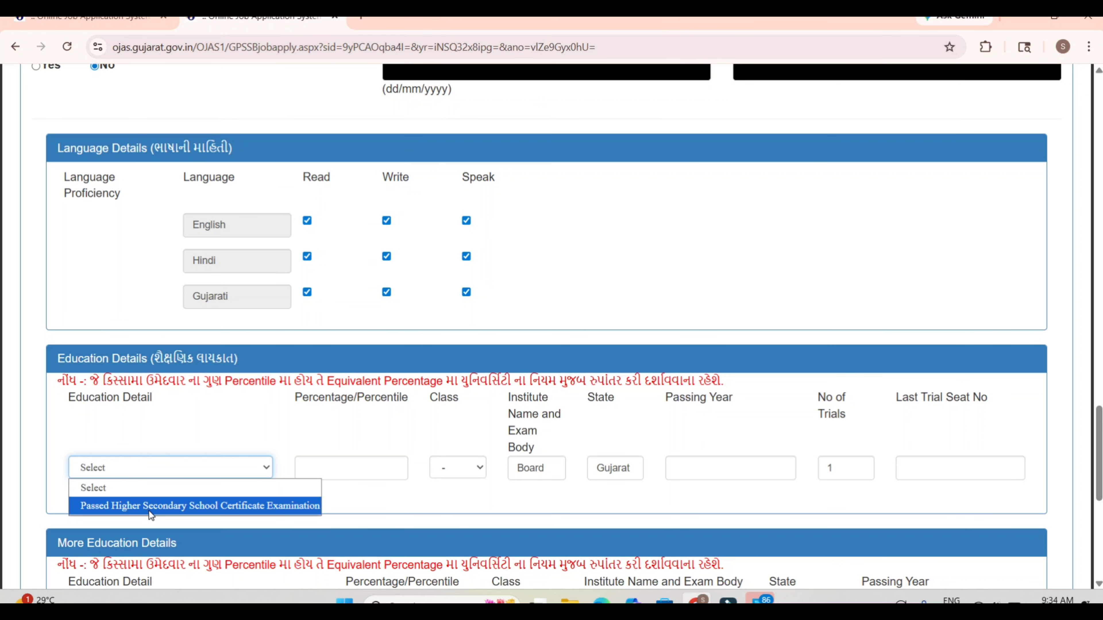
click(165, 506)
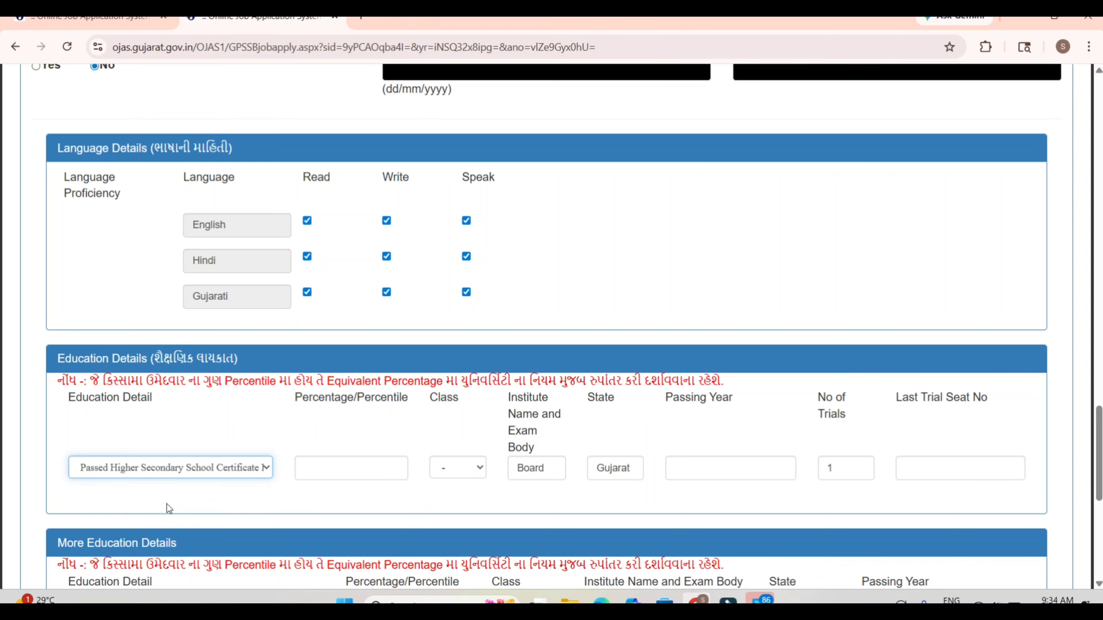
click(313, 454)
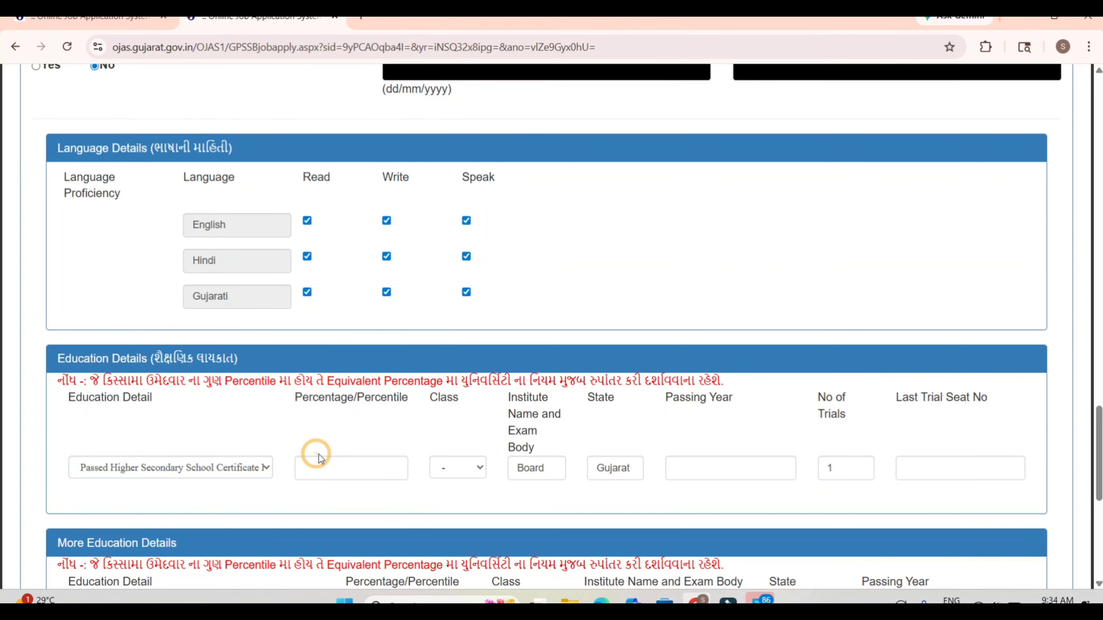
click(347, 473)
click(352, 502)
click(456, 468)
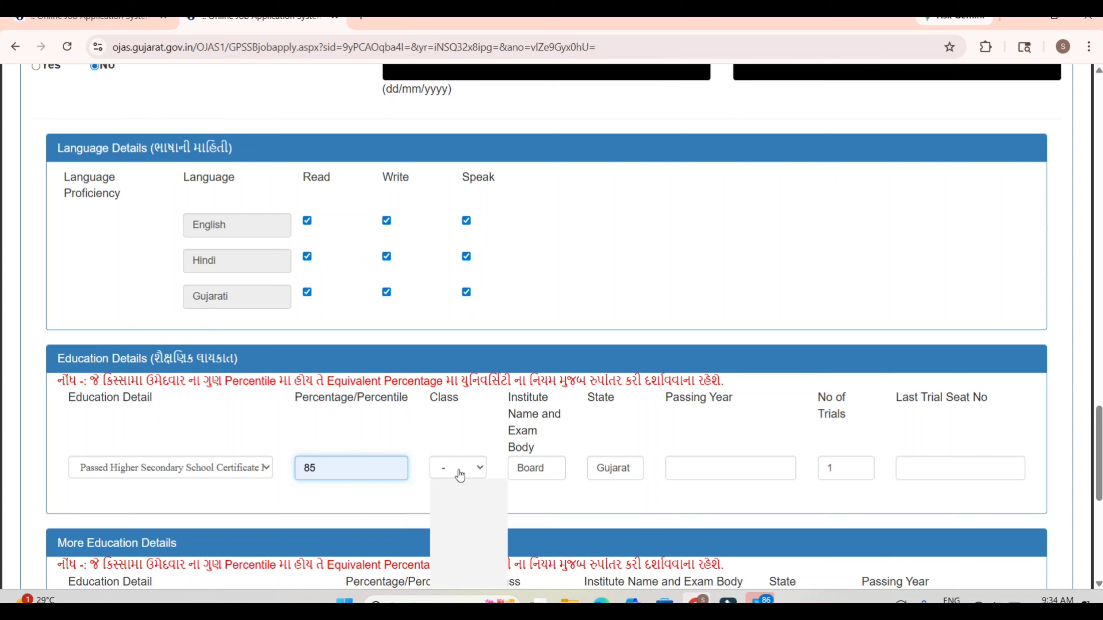
click(463, 505)
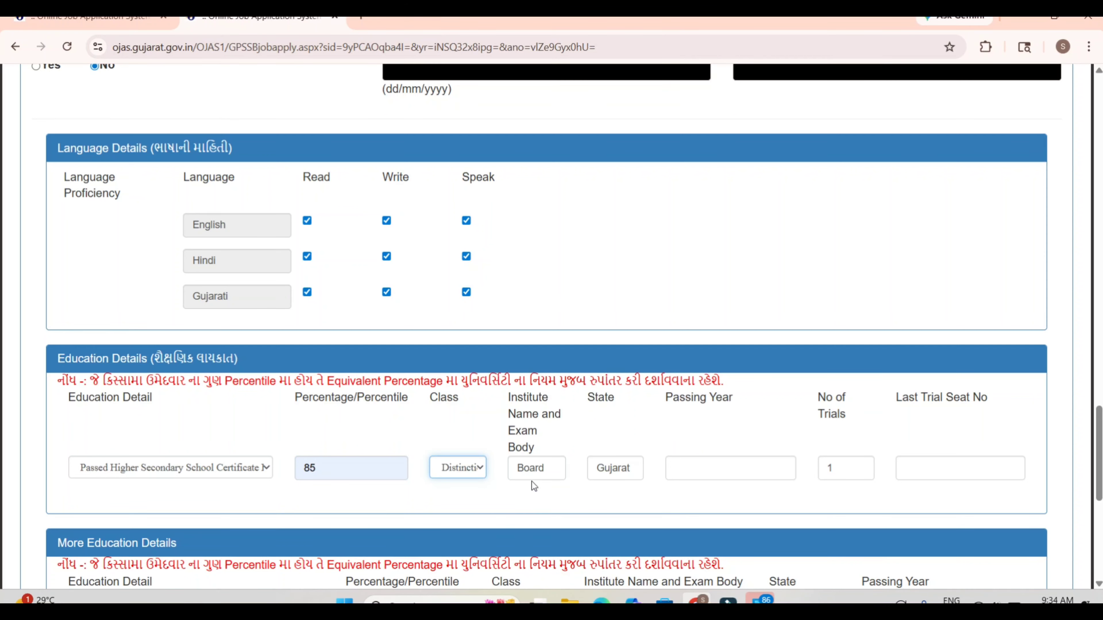
Step: Clear the institute name and exam body of the higher secondary education entry
click(544, 469)
key(BackSpace)
key(BackSpace)
key(BackSpace)
key(BackSpace)
key(BackSpace)
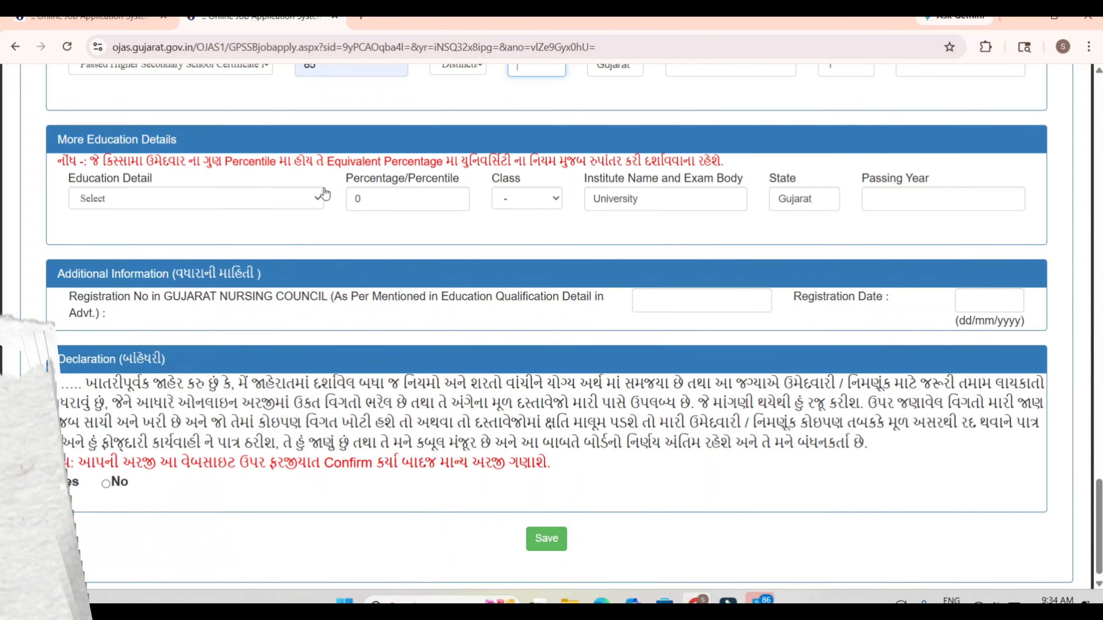
Step: Set the additional education to Passed Female Health Worker's Basic Training Course recognised by the Government and examine its percentage, class, institute and passing year fields
click(321, 196)
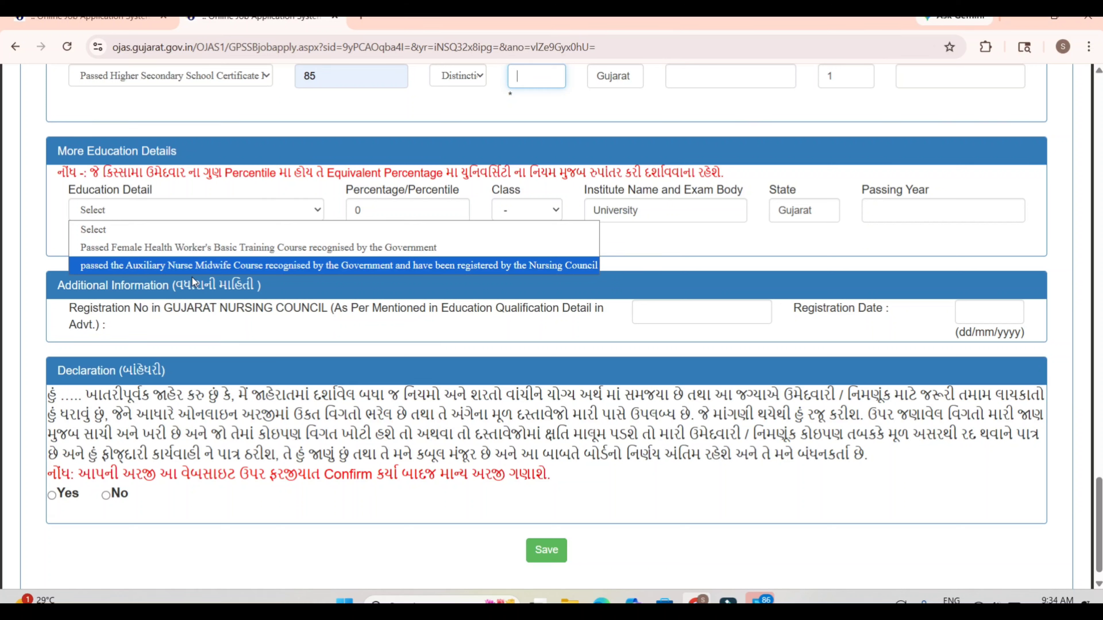
click(225, 248)
click(384, 208)
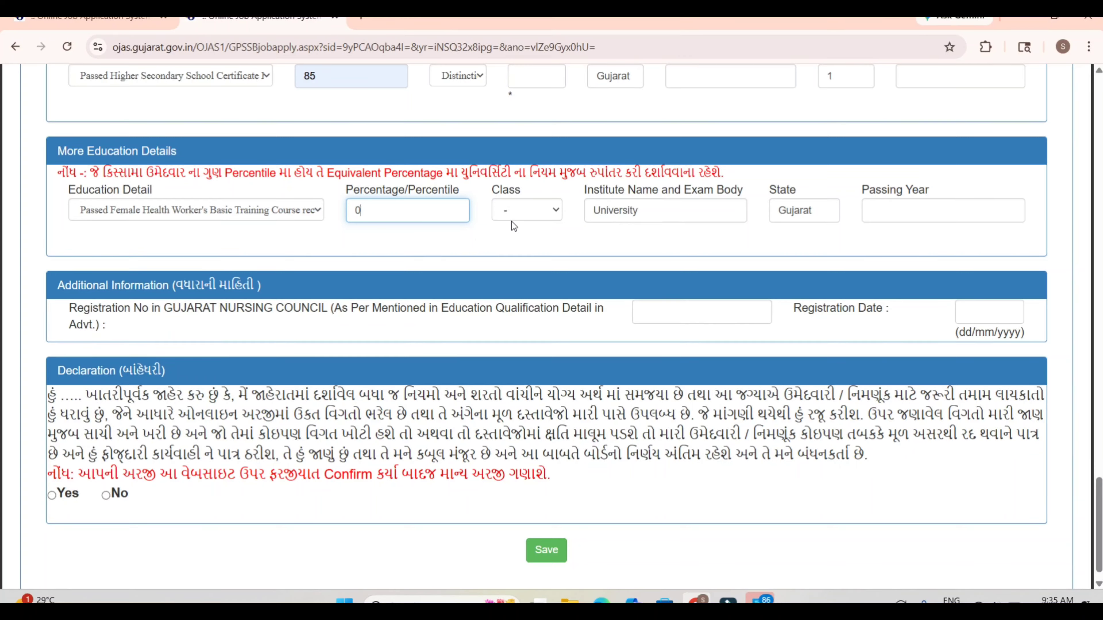
click(522, 217)
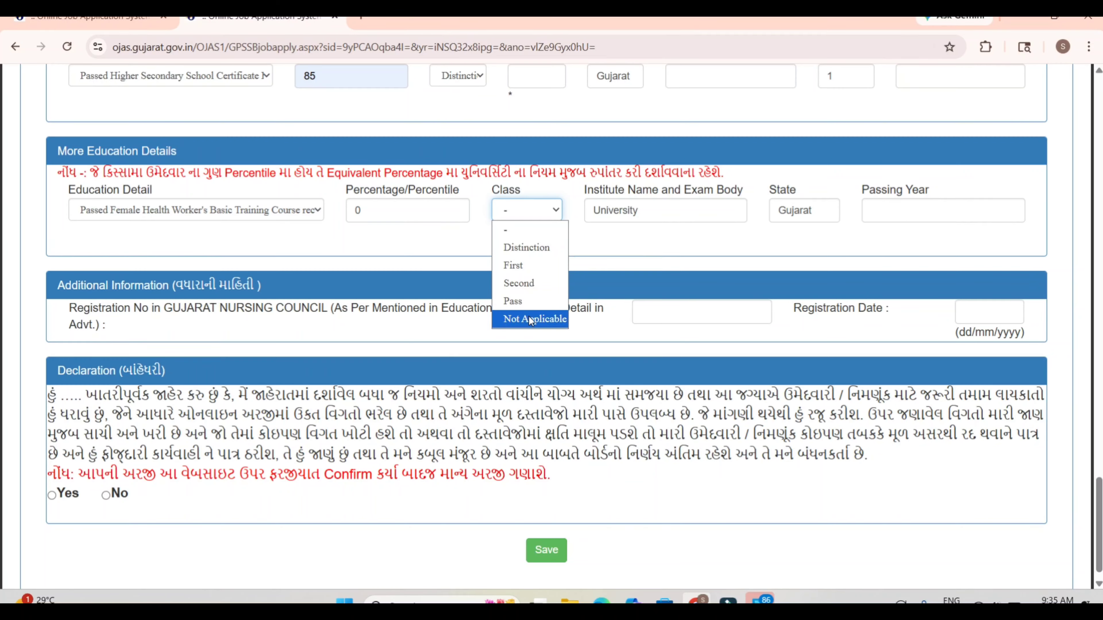
click(655, 209)
click(654, 202)
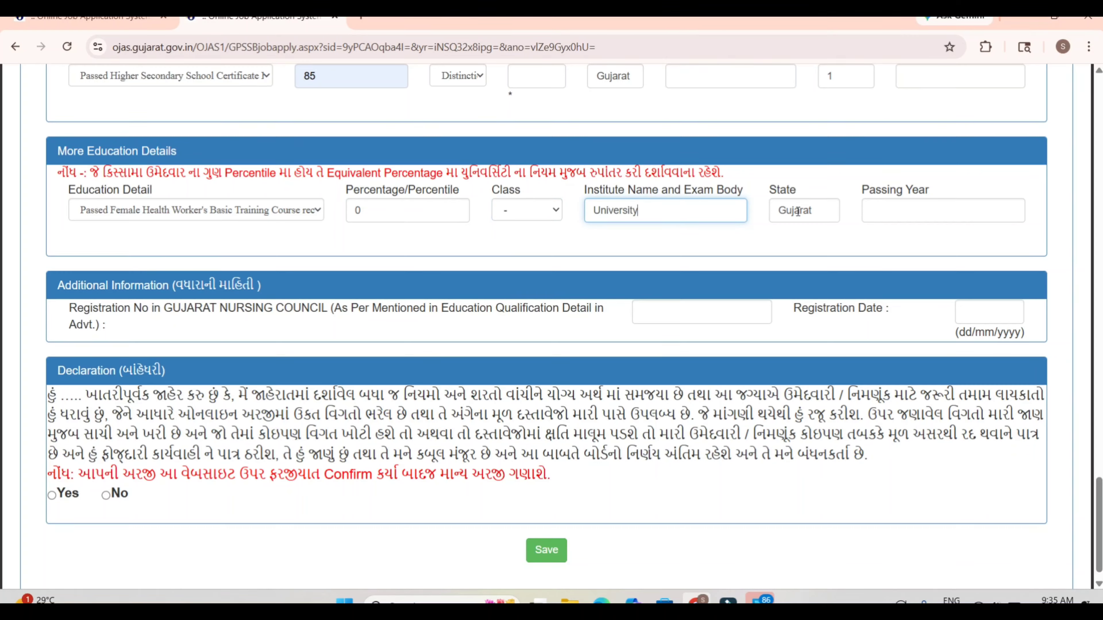
click(870, 214)
click(813, 252)
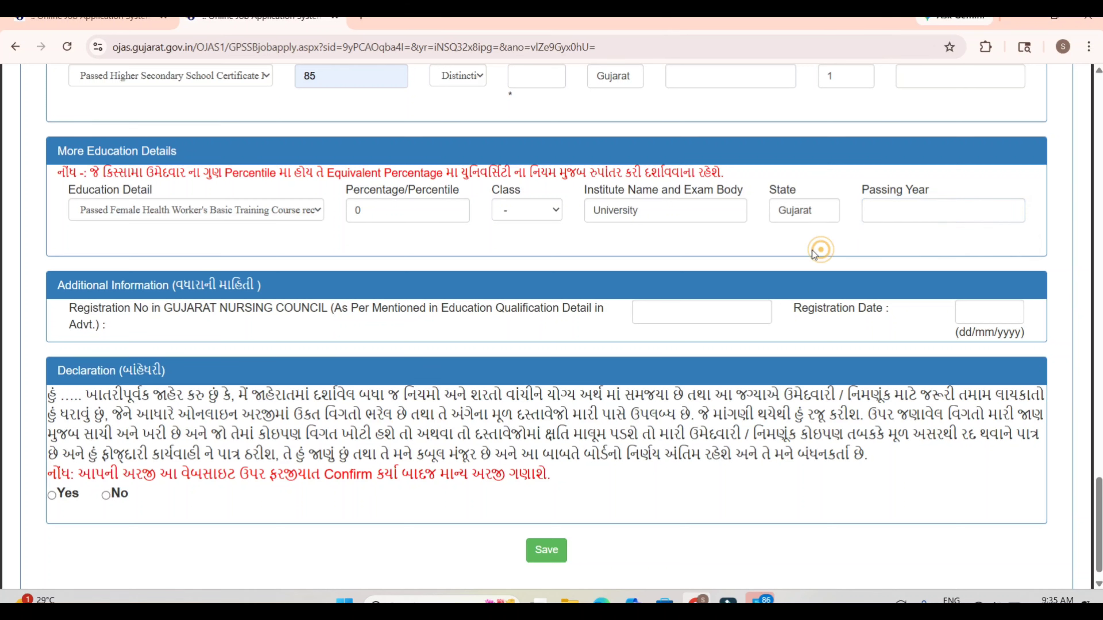
Step: Examine the Gujarat Nursing Council registration number and registration date fields under Additional Information
click(254, 336)
click(644, 312)
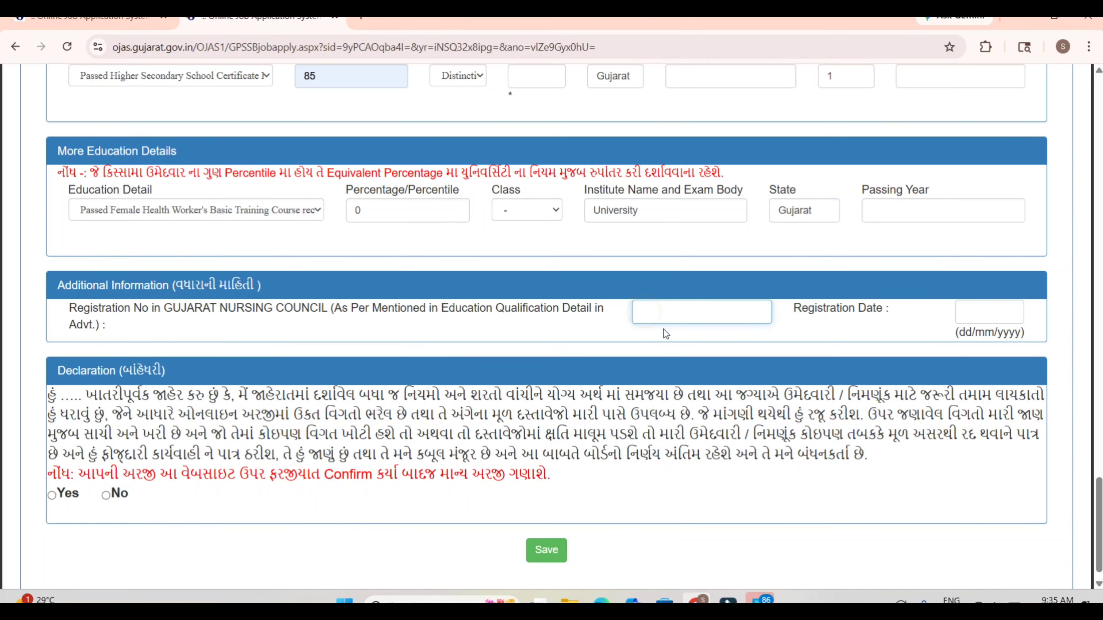
click(996, 314)
click(712, 313)
click(978, 321)
click(867, 338)
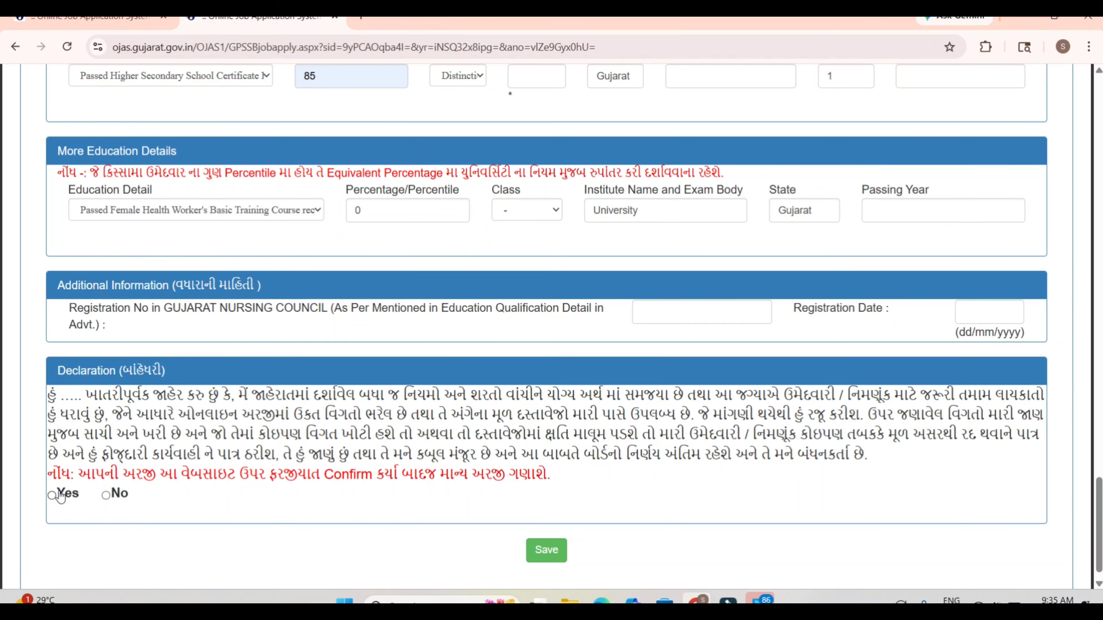
Step: Accept the declaration with Yes, save the application, and select the application number on the receipt
click(51, 496)
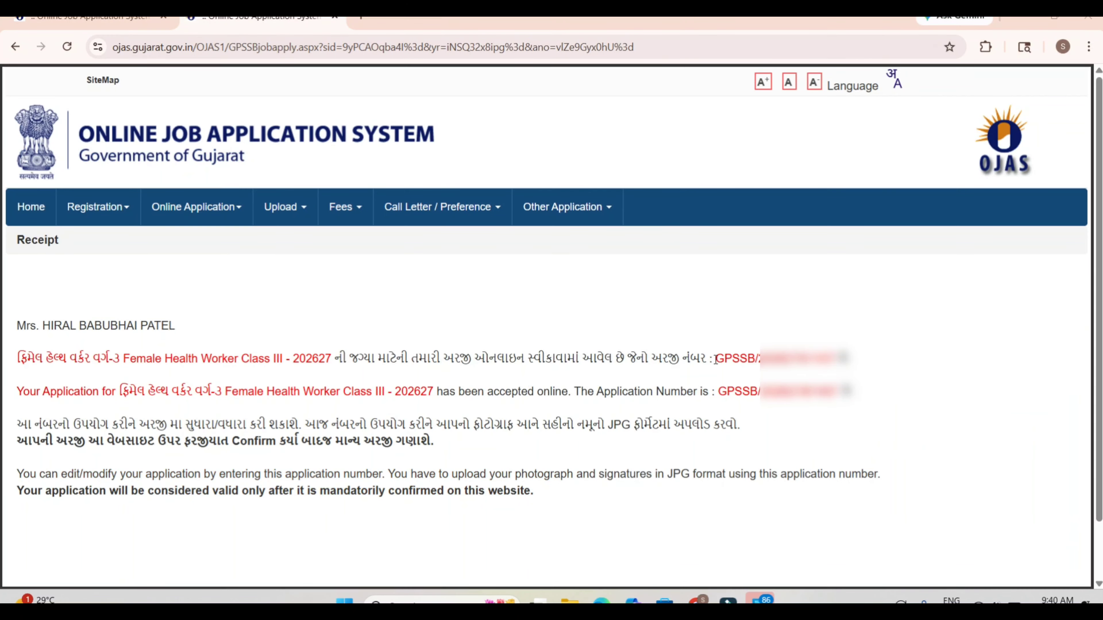
drag(714, 358, 838, 358)
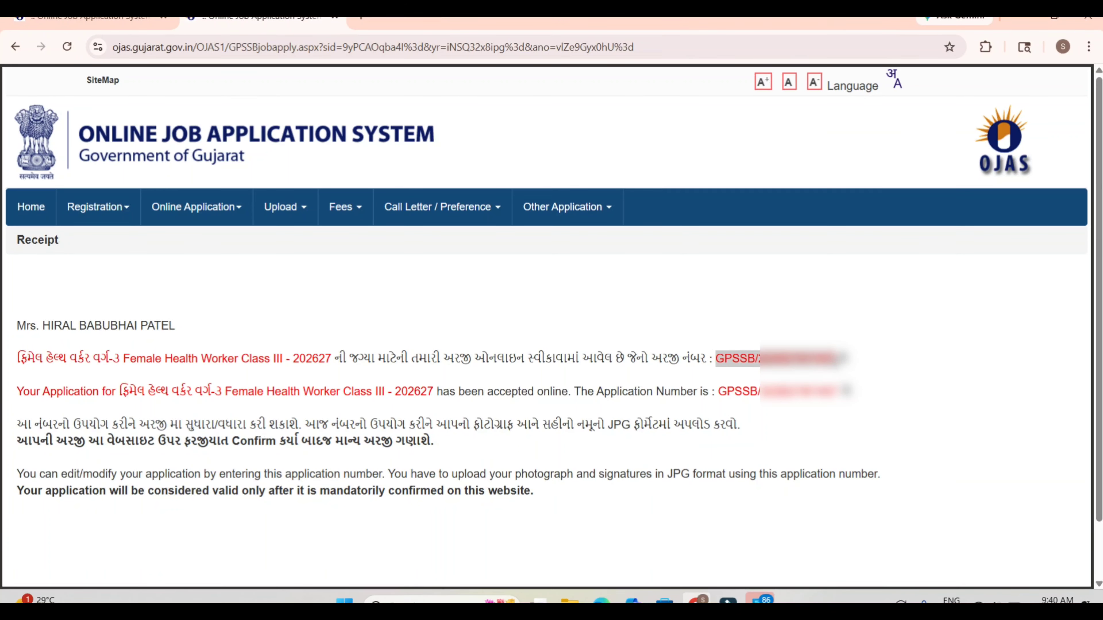
Step: Open the photograph and signature upload page and enter the application number to load the application
mouse_move(310, 217)
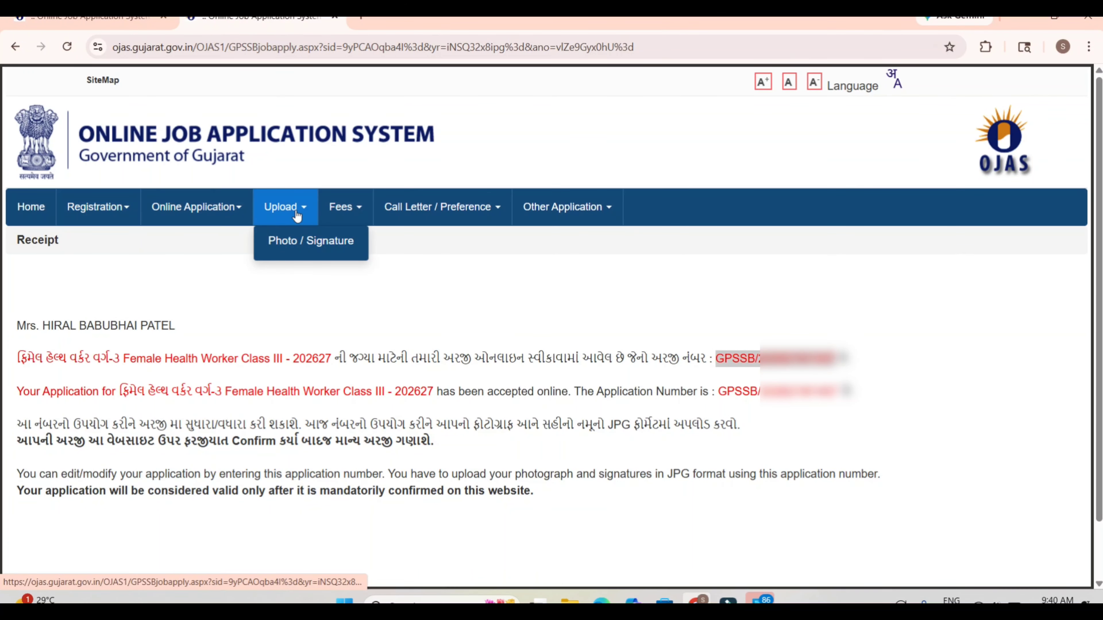
click(301, 240)
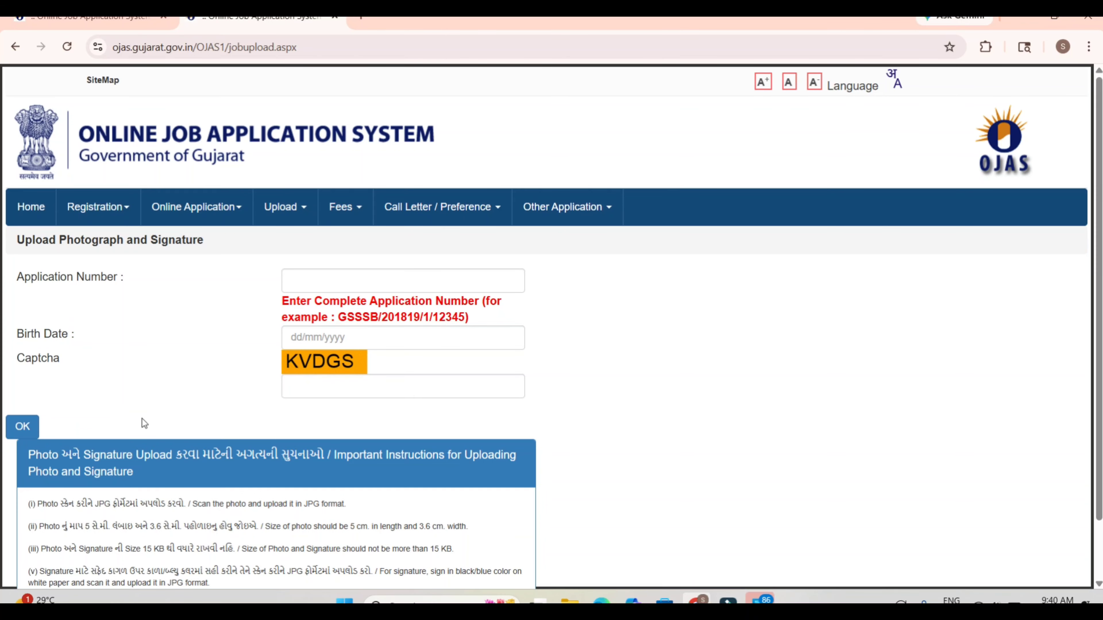
click(286, 283)
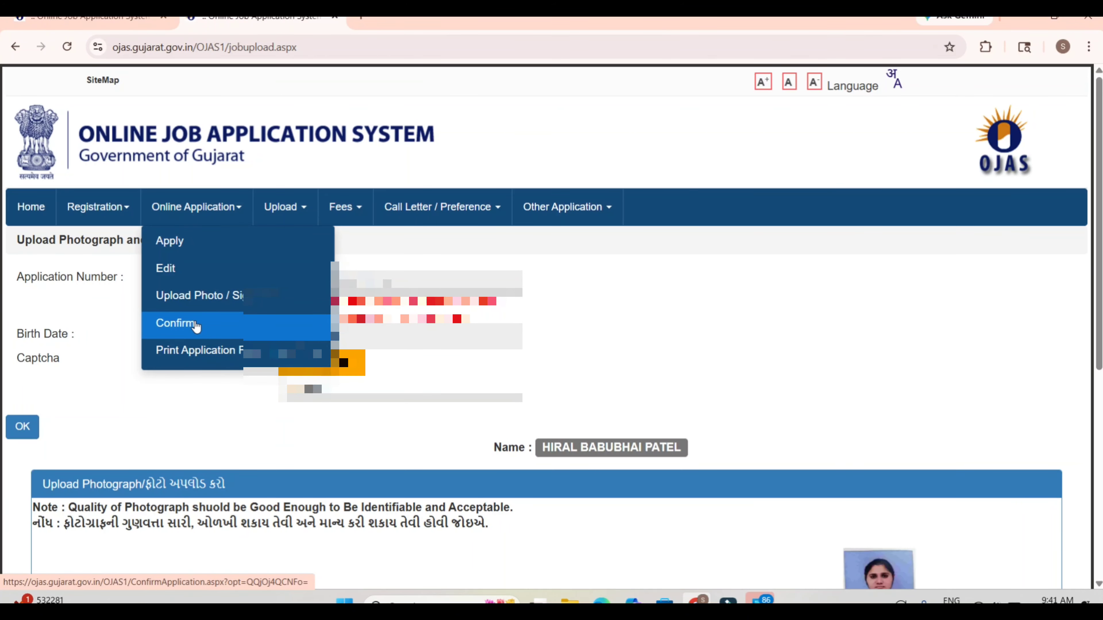
Step: Open application confirmation, load the application with its application number, birth date and captcha, and review its details
click(195, 324)
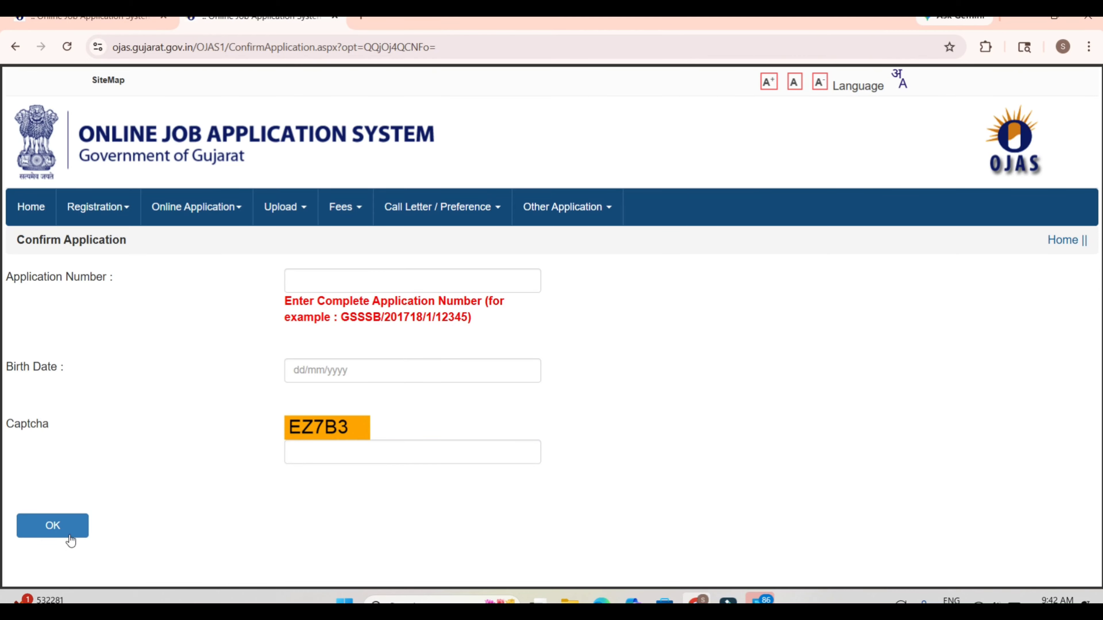
click(291, 281)
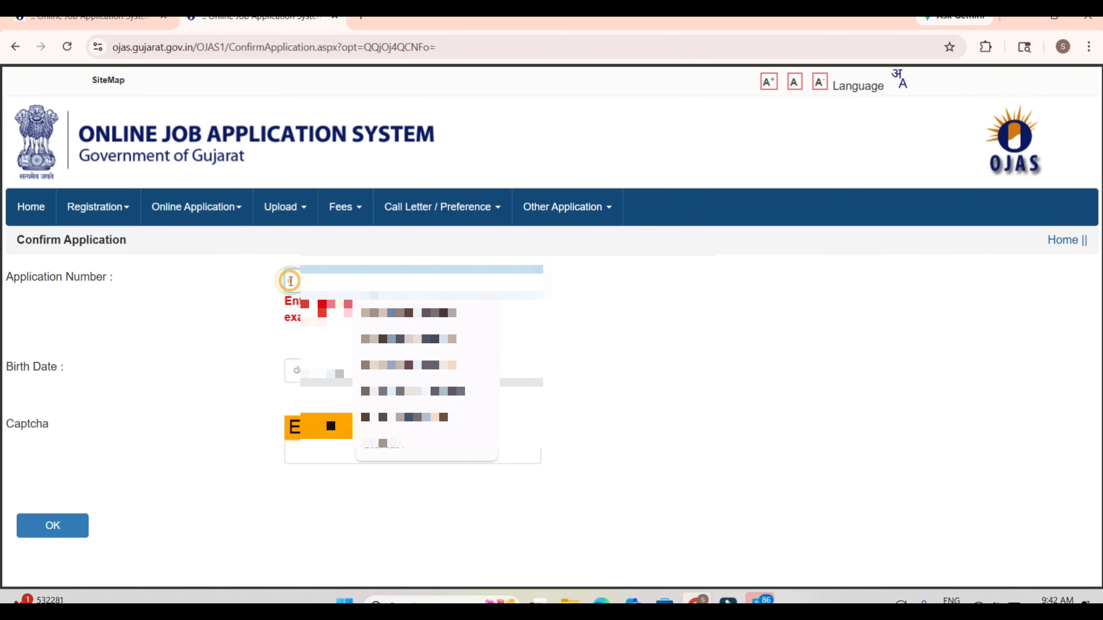
key(ctrl+v)
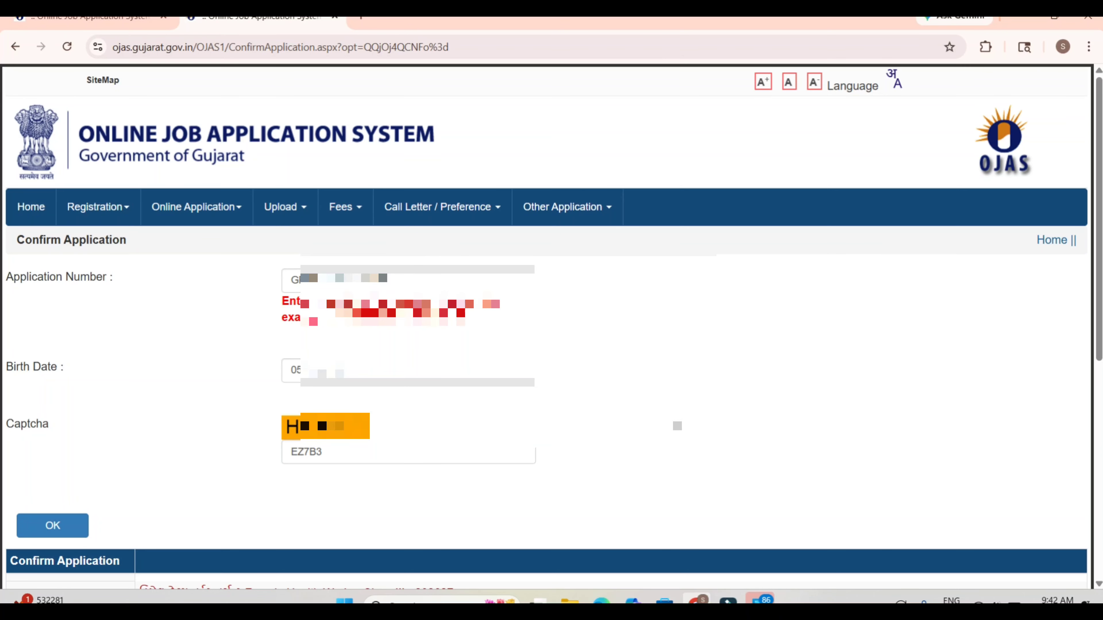
scroll(675, 425, down, 8)
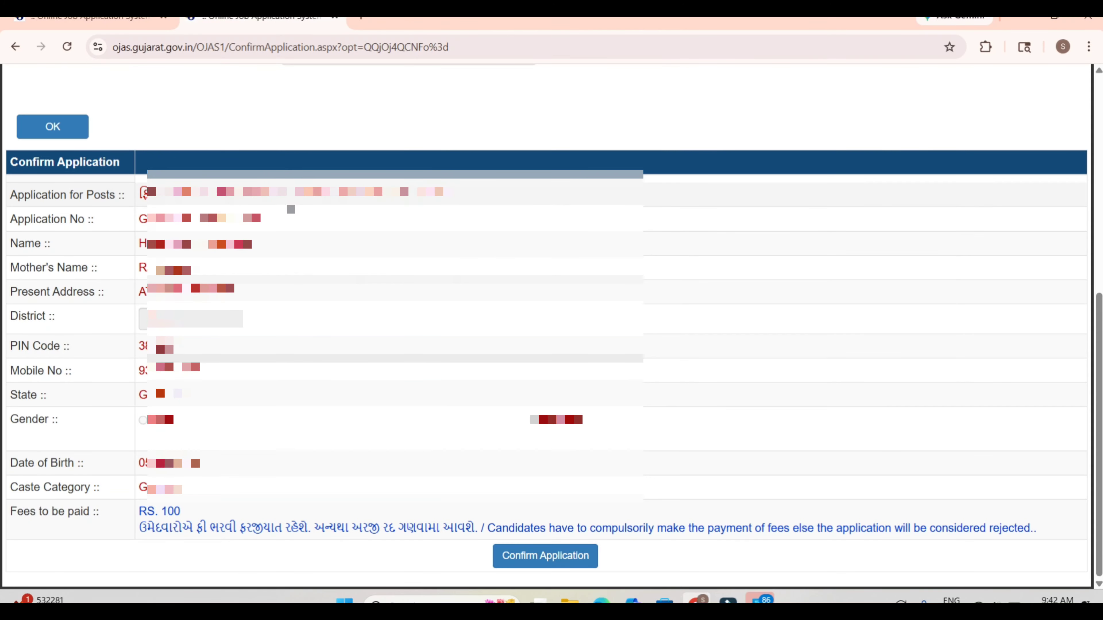
scroll(290, 209, up, 8)
click(196, 211)
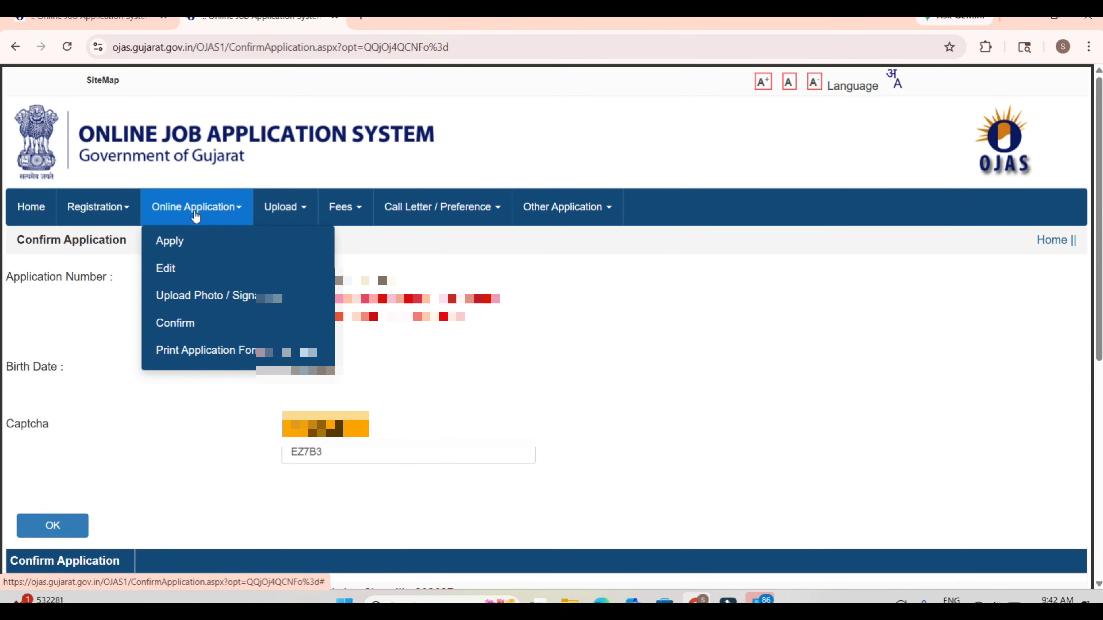
click(177, 270)
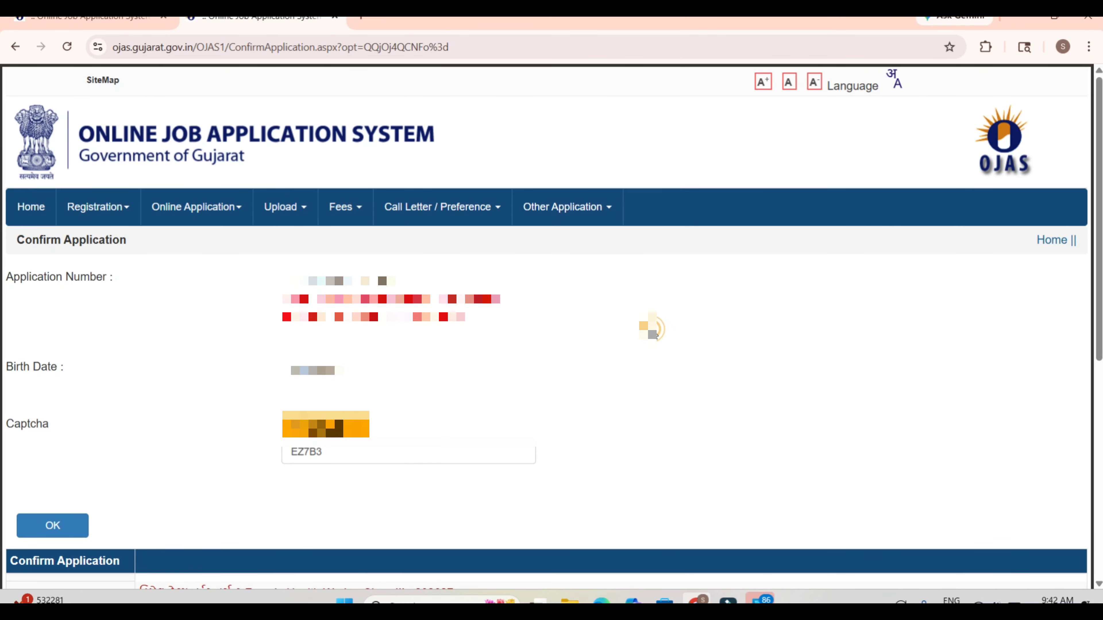
Step: Confirm the application, accept the final submission notice, and decline saving the address in the browser
scroll(651, 330, down, 9)
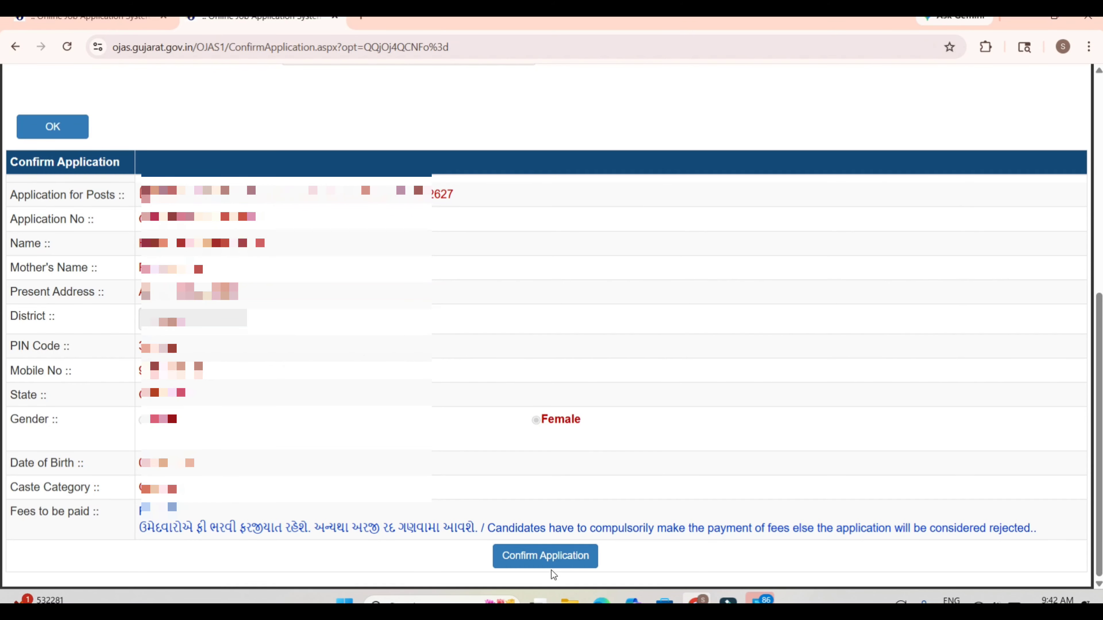
click(548, 562)
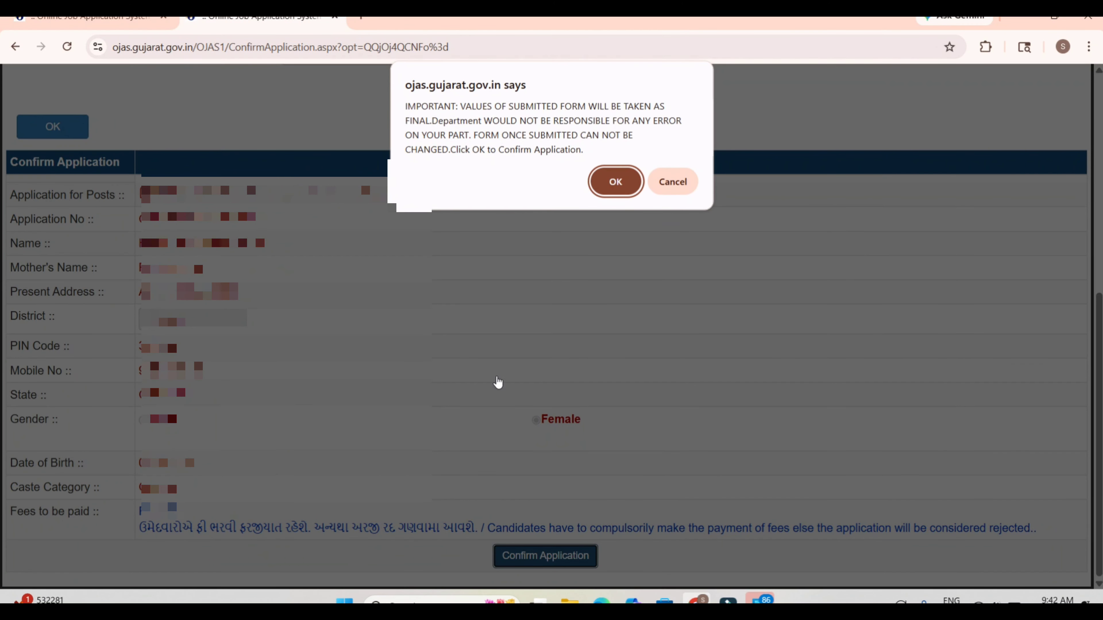
click(618, 182)
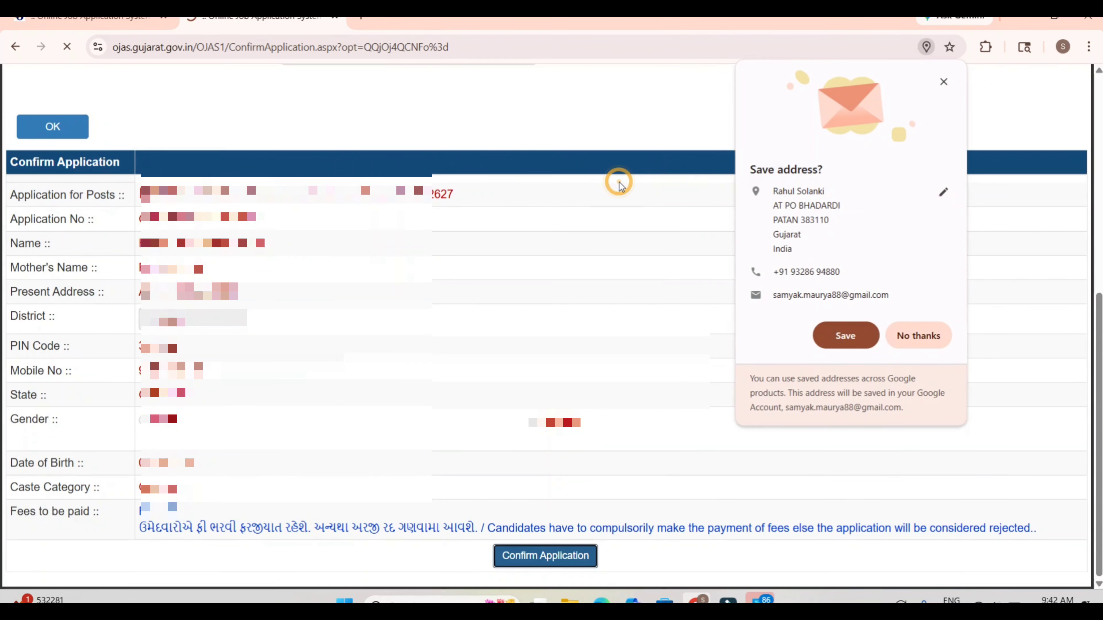
click(930, 332)
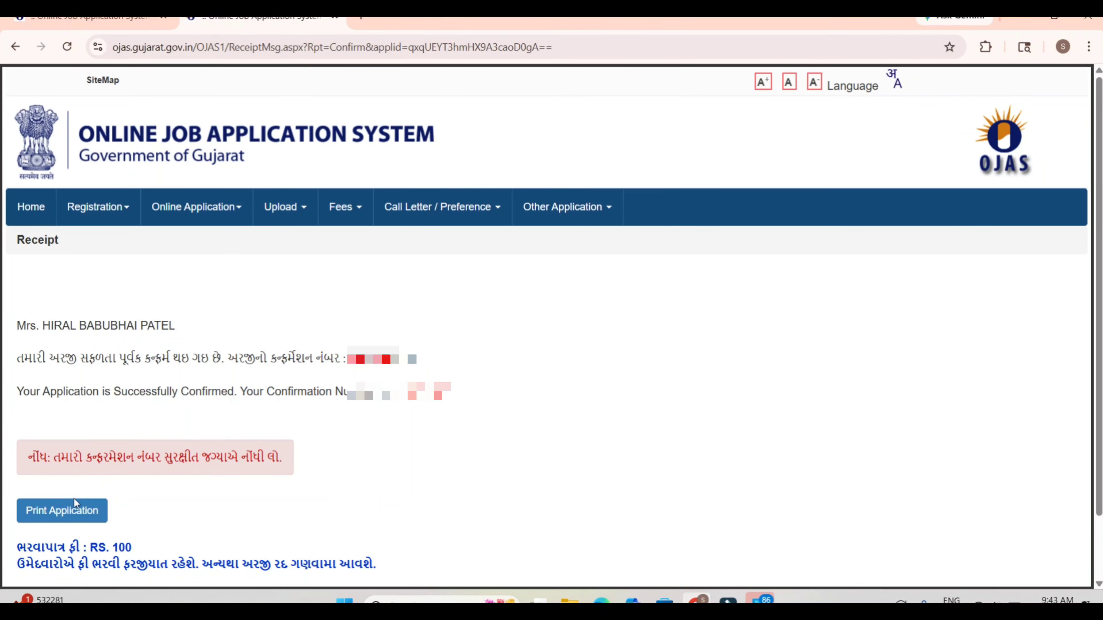
Step: Check the payable fee on the confirmation receipt, print the application, and open the online fee payment page
double_click(117, 547)
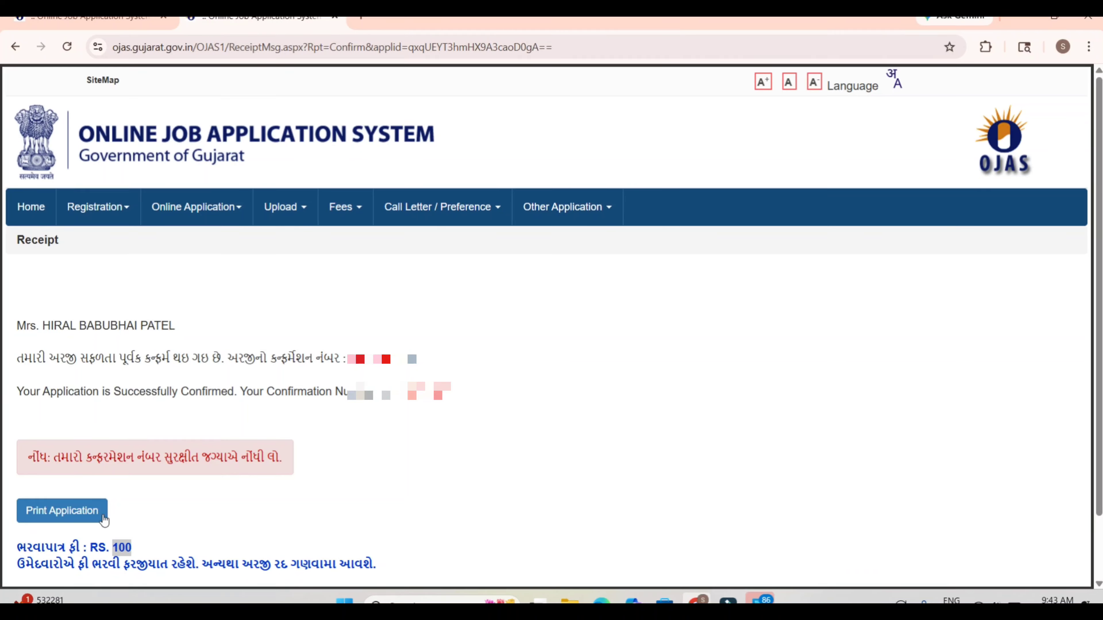
click(64, 514)
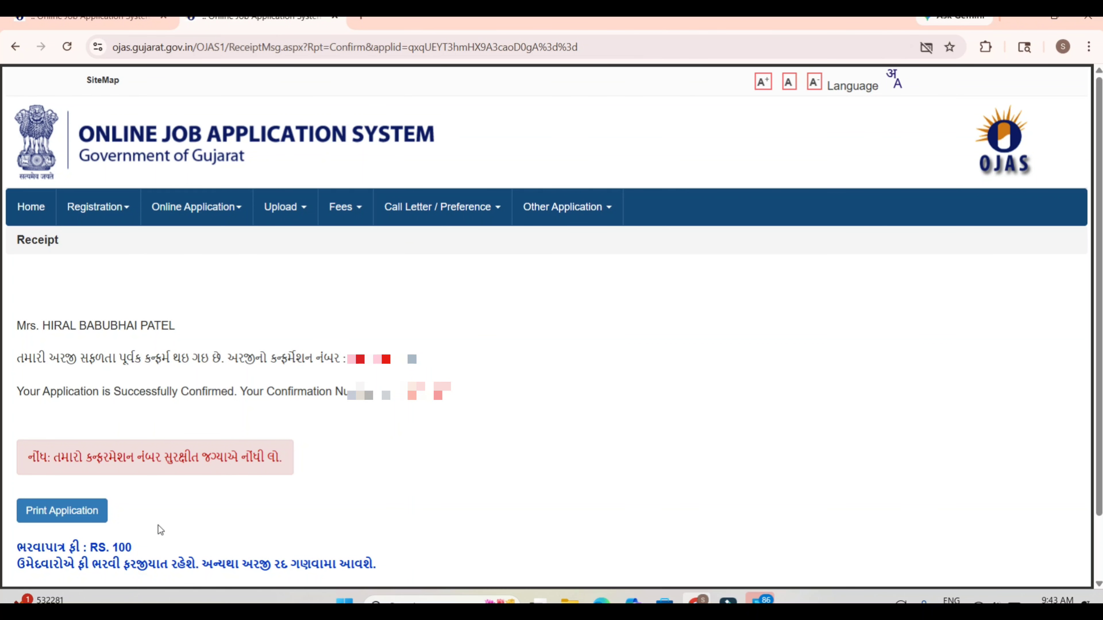
scroll(158, 525, down, 2)
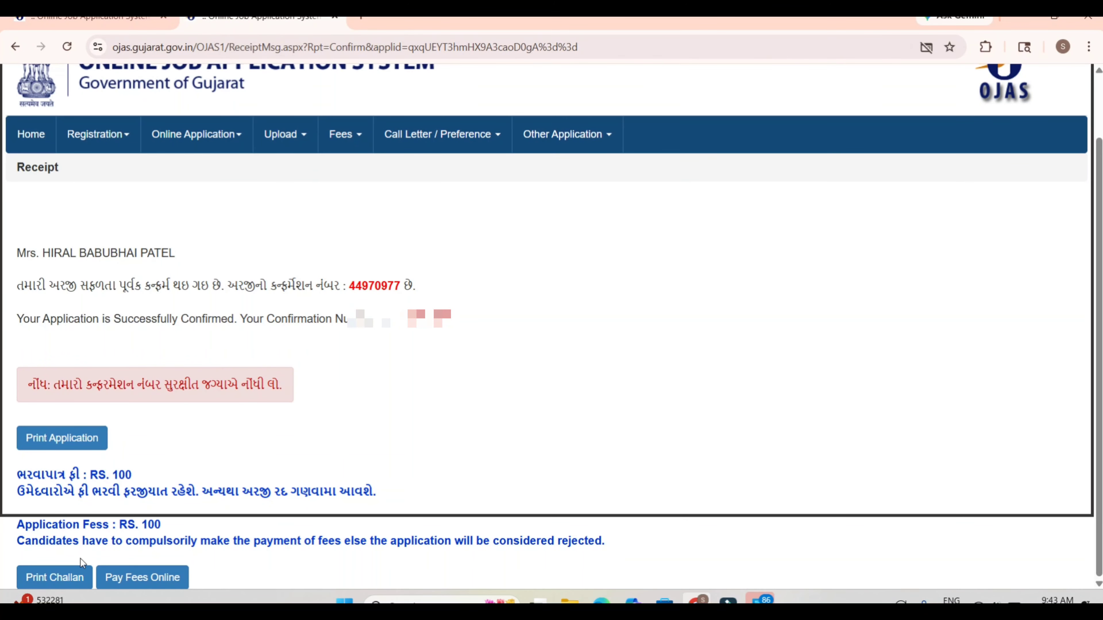
click(132, 582)
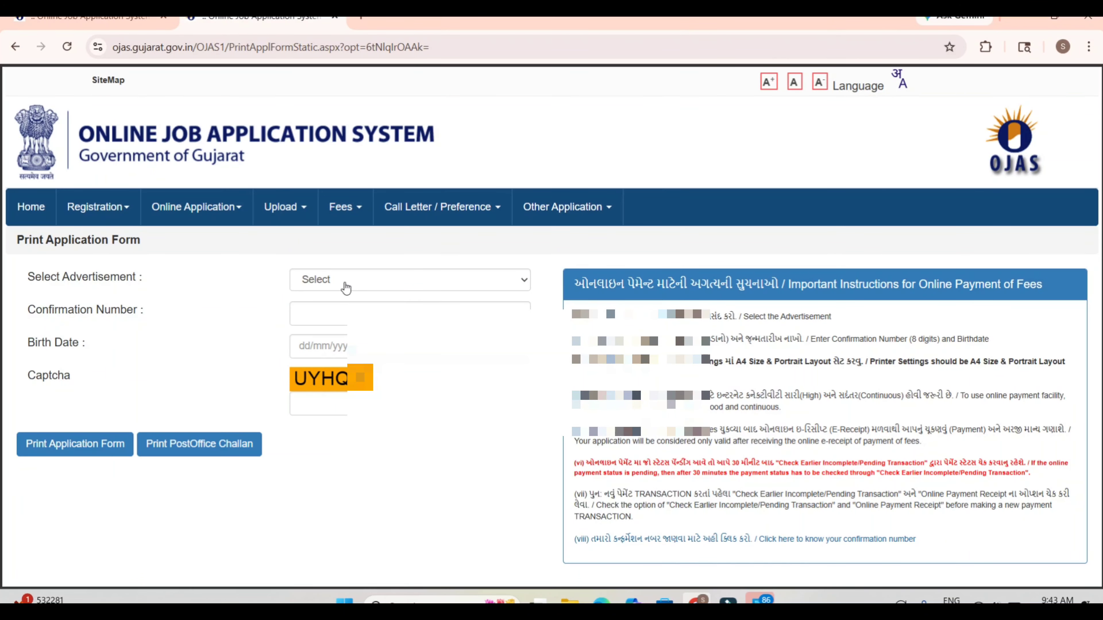
Step: Choose advertisement GPSSB/202627/8 Female Health Worker Class III, enter the confirmation number, and submit the online fee payment request
click(346, 280)
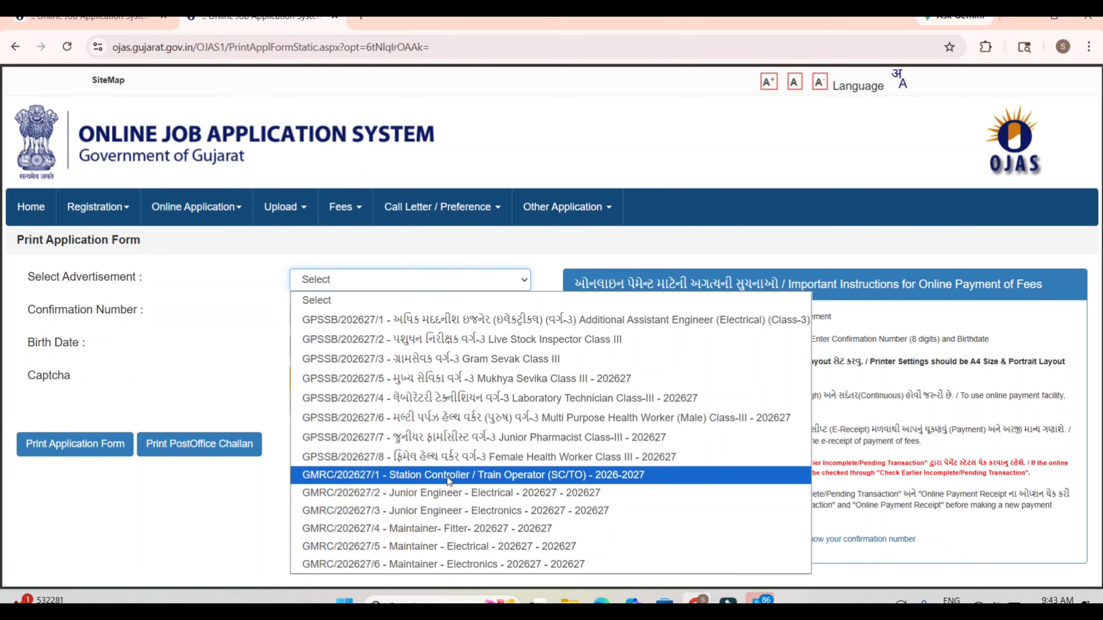
click(464, 459)
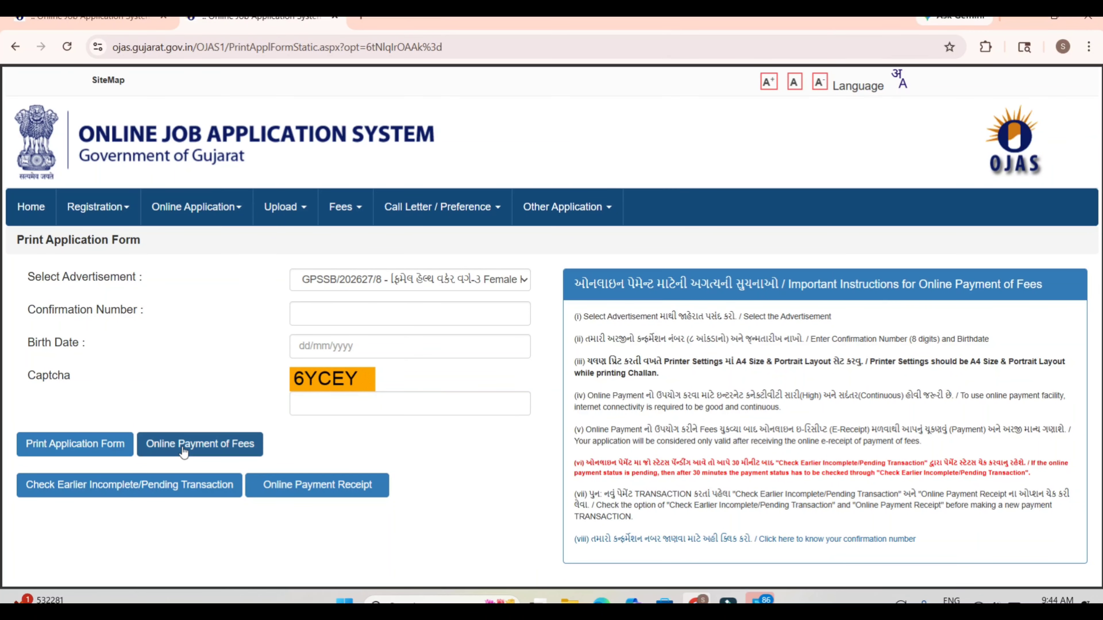
click(293, 309)
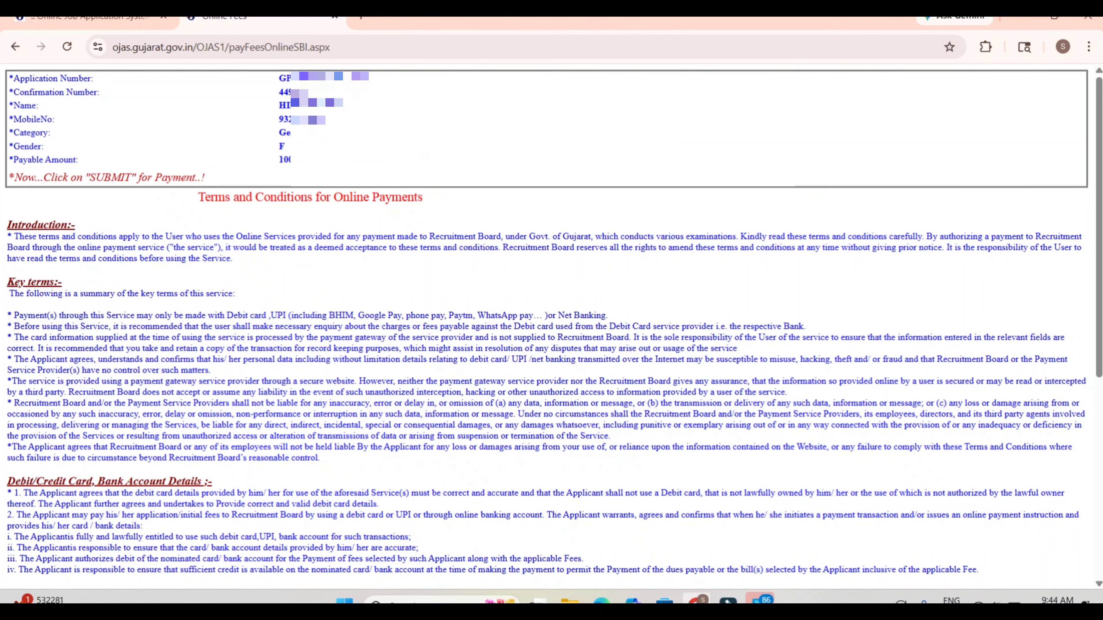
scroll(426, 155, down, 8)
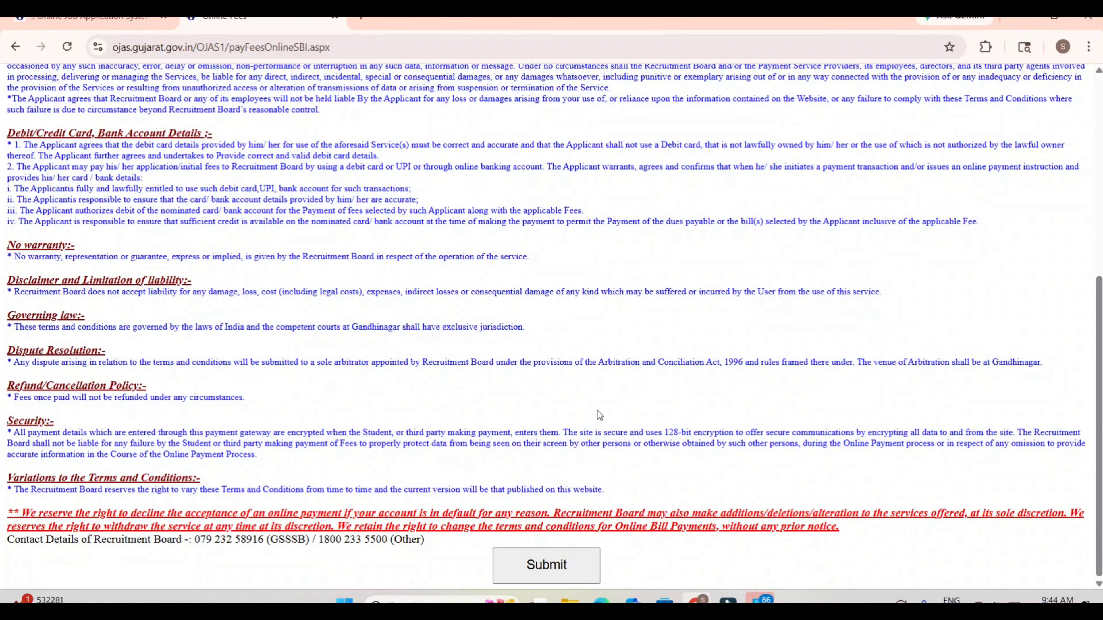
click(544, 568)
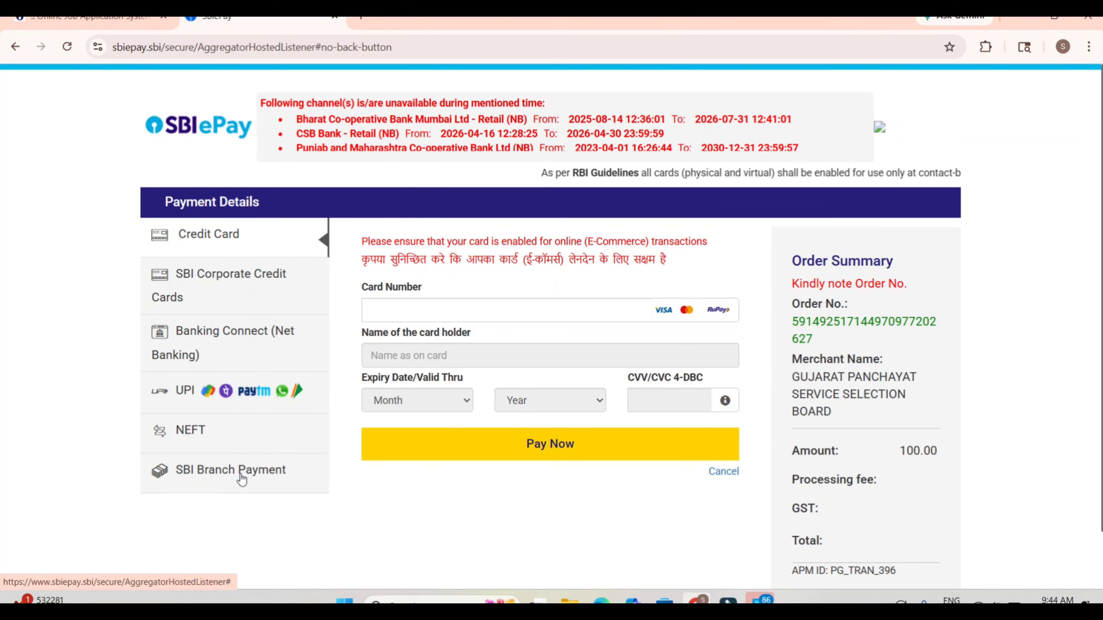
Step: Choose UPI QR as the payment option in SBIePay and generate the payment QR code
click(201, 396)
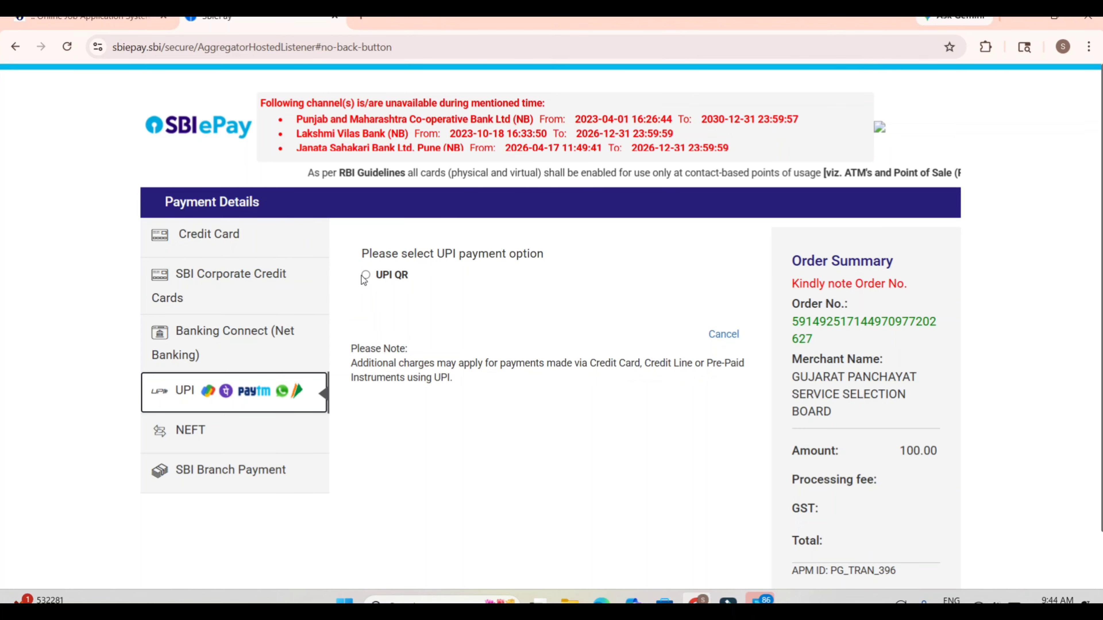
click(365, 275)
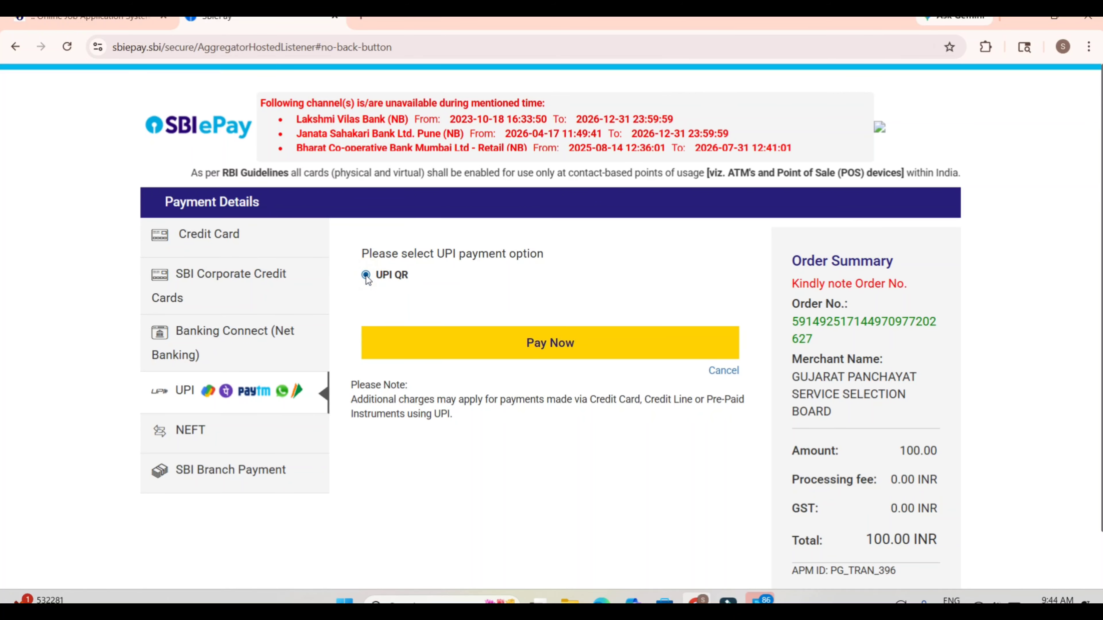
click(546, 339)
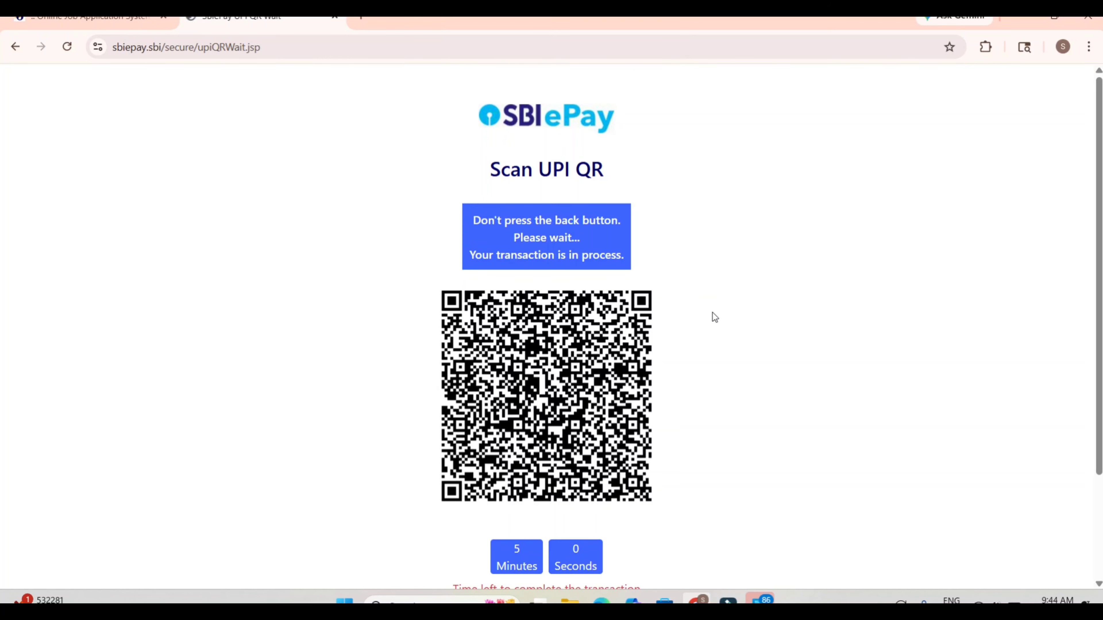
click(712, 312)
Step: Return to the OJAS advertisement list and open the page for printing the application form and paying fees
click(145, 20)
mouse_move(196, 196)
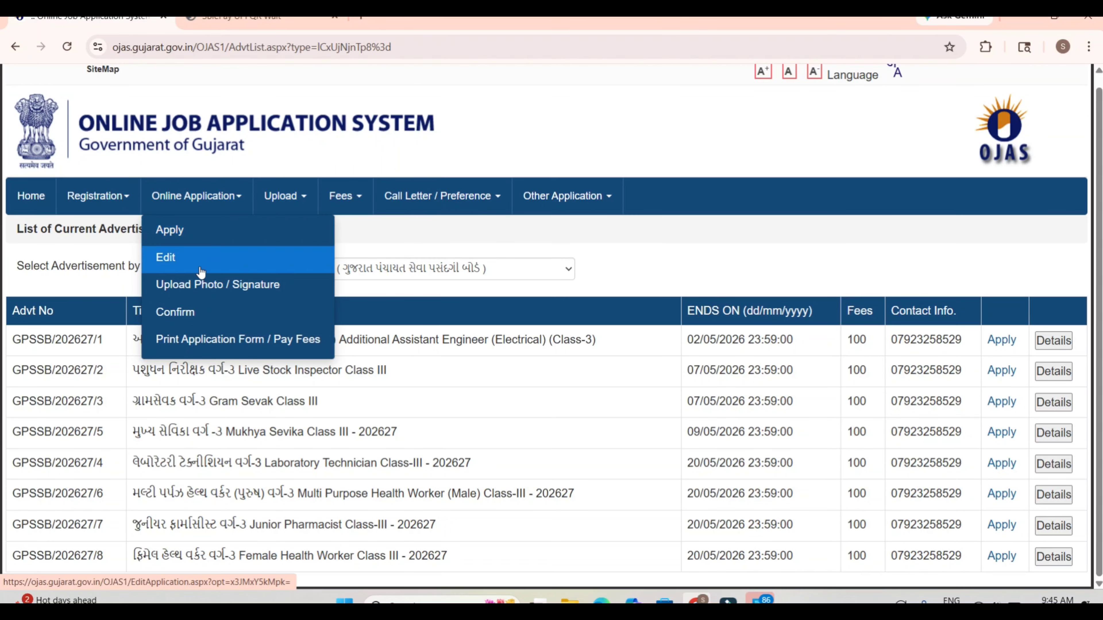
click(211, 340)
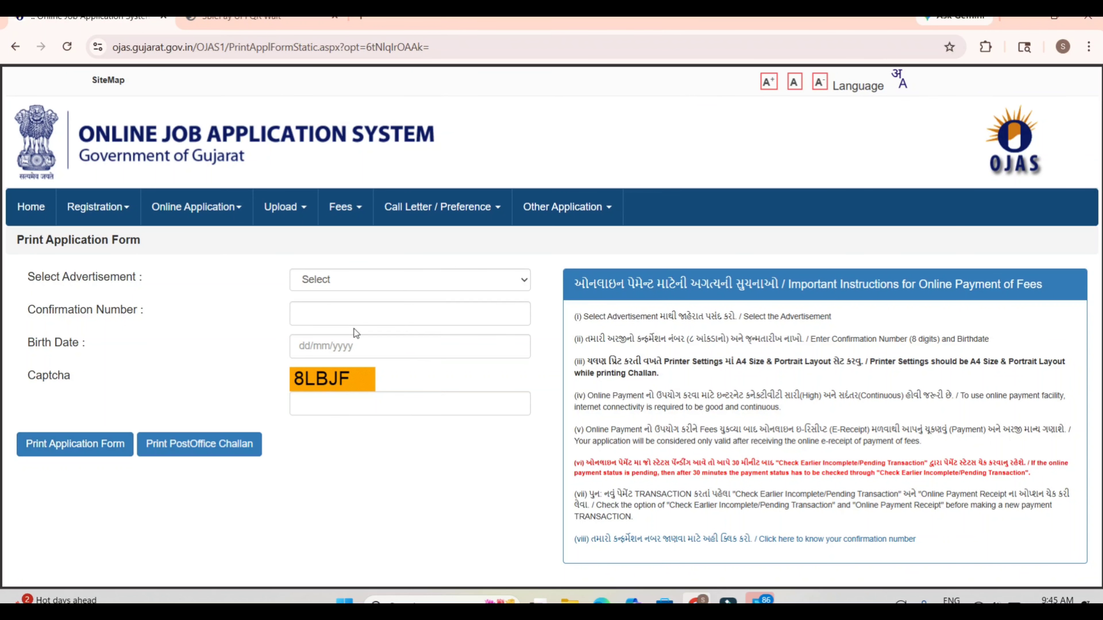
Step: Select advertisement GPSSB/202627/8 Female Health Worker Class III and try to open its online payment receipt without filling in the other fields
click(354, 282)
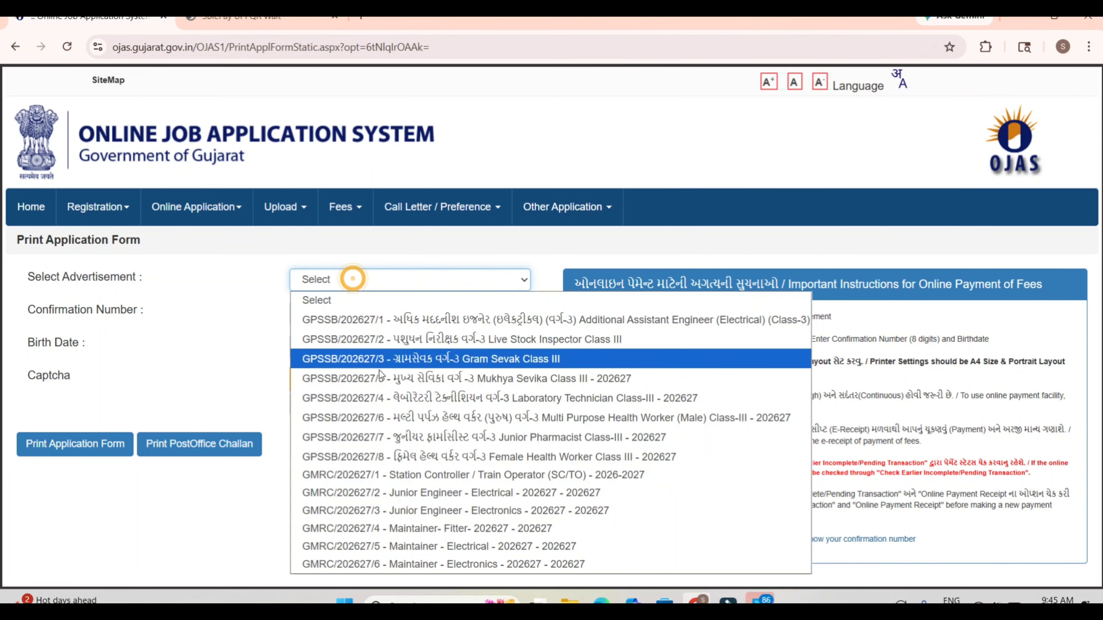
click(444, 456)
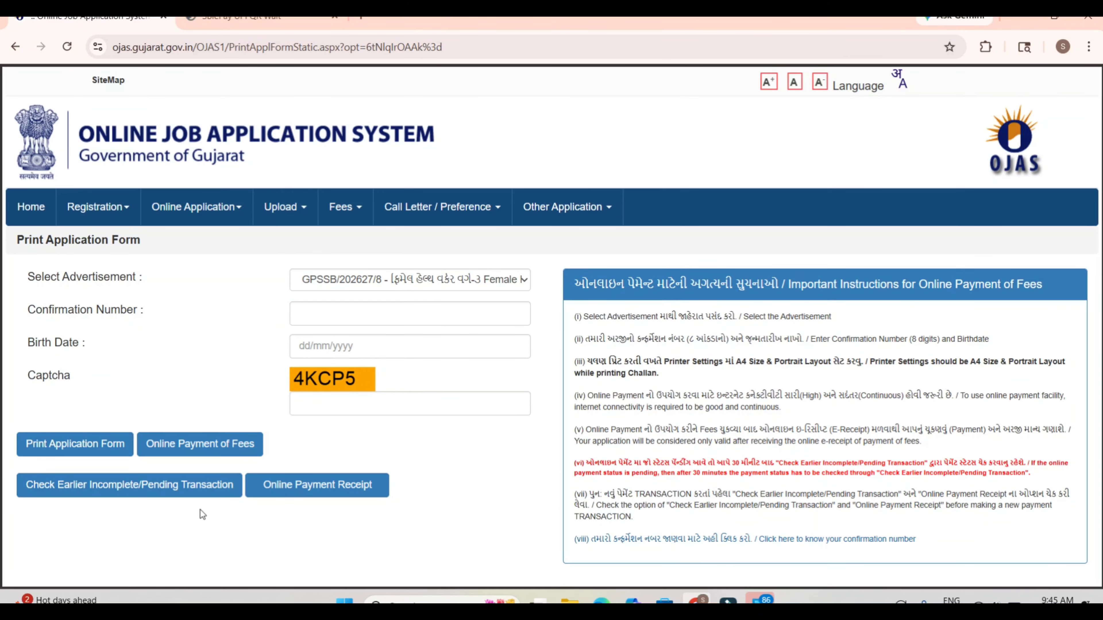
click(328, 484)
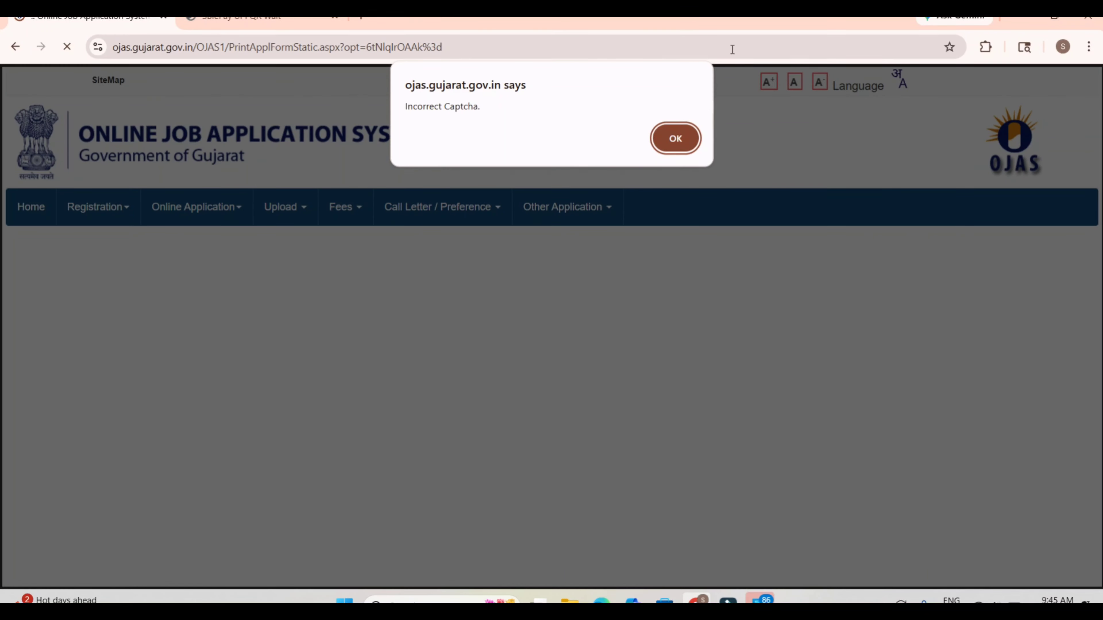
click(675, 139)
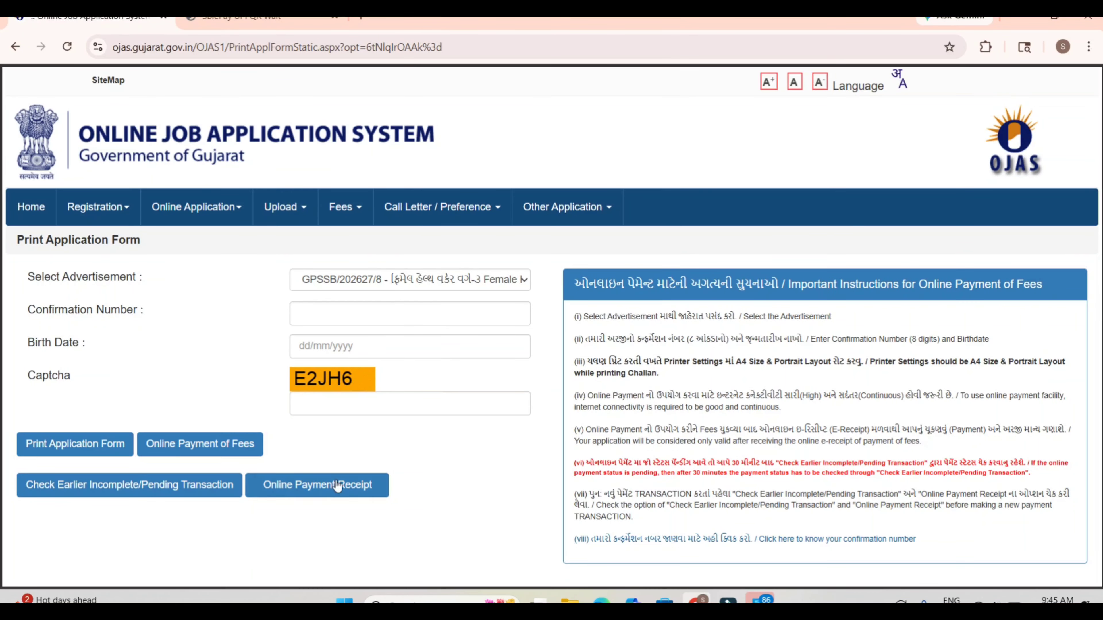